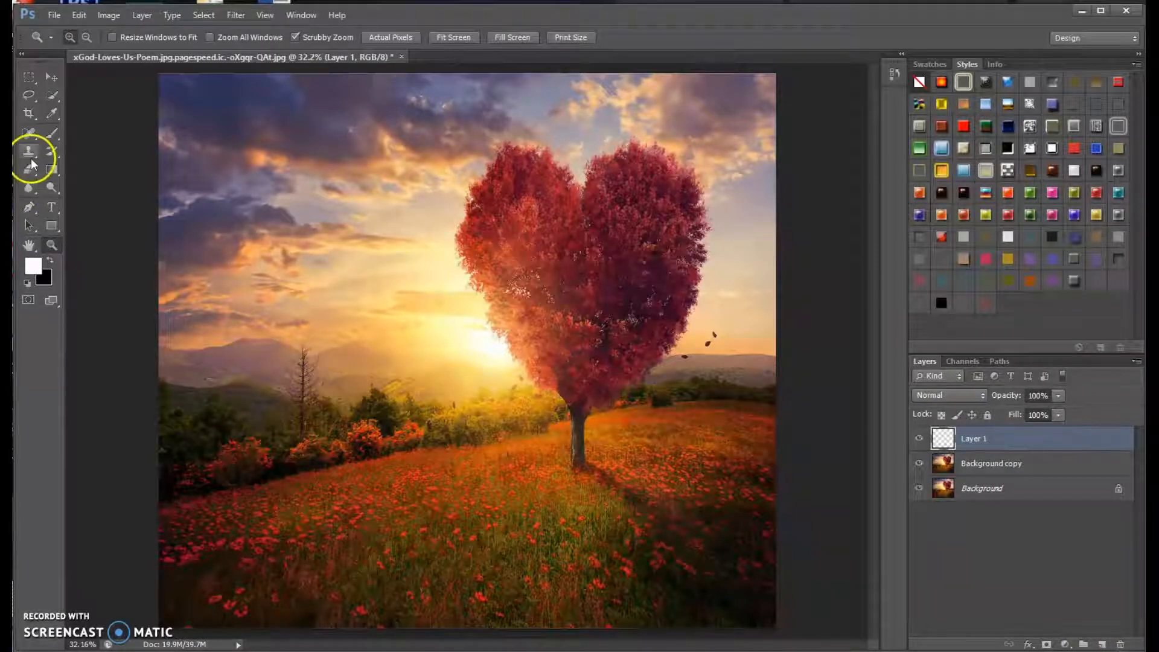
Draw a rectangular marquee selection of about 16.4 by 12.7 cm in the sky beside the heart tree.
{"action": "left_click", "coordinate": [54, 187]}
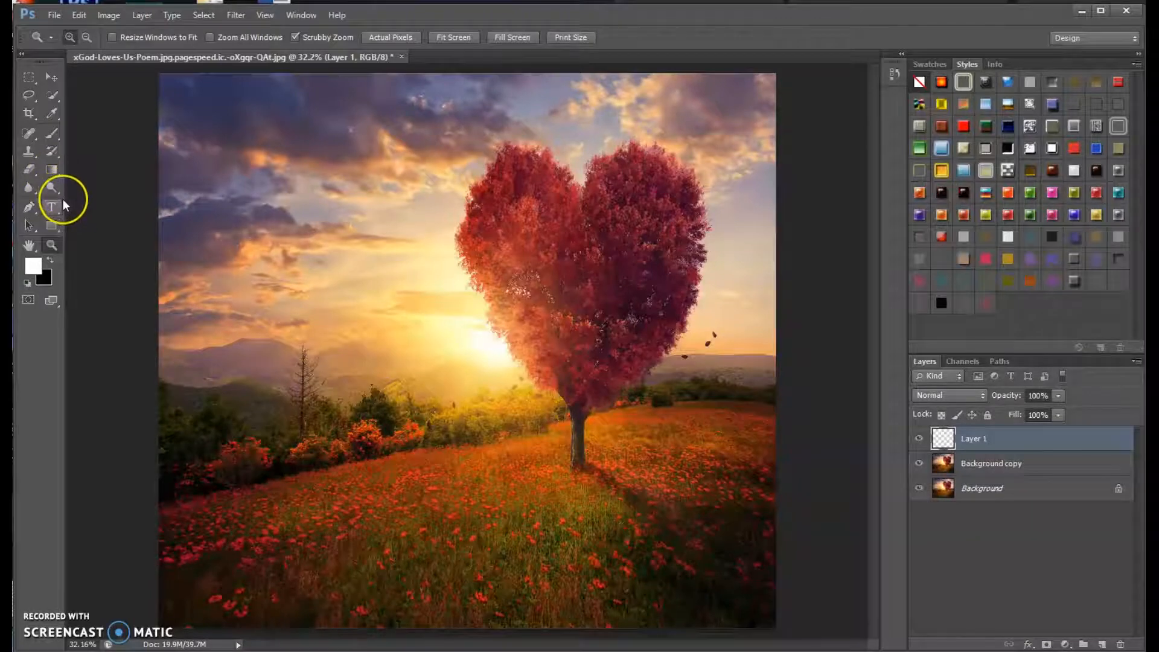
{"action": "left_click", "coordinate": [51, 185]}
{"action": "left_click", "coordinate": [31, 78]}
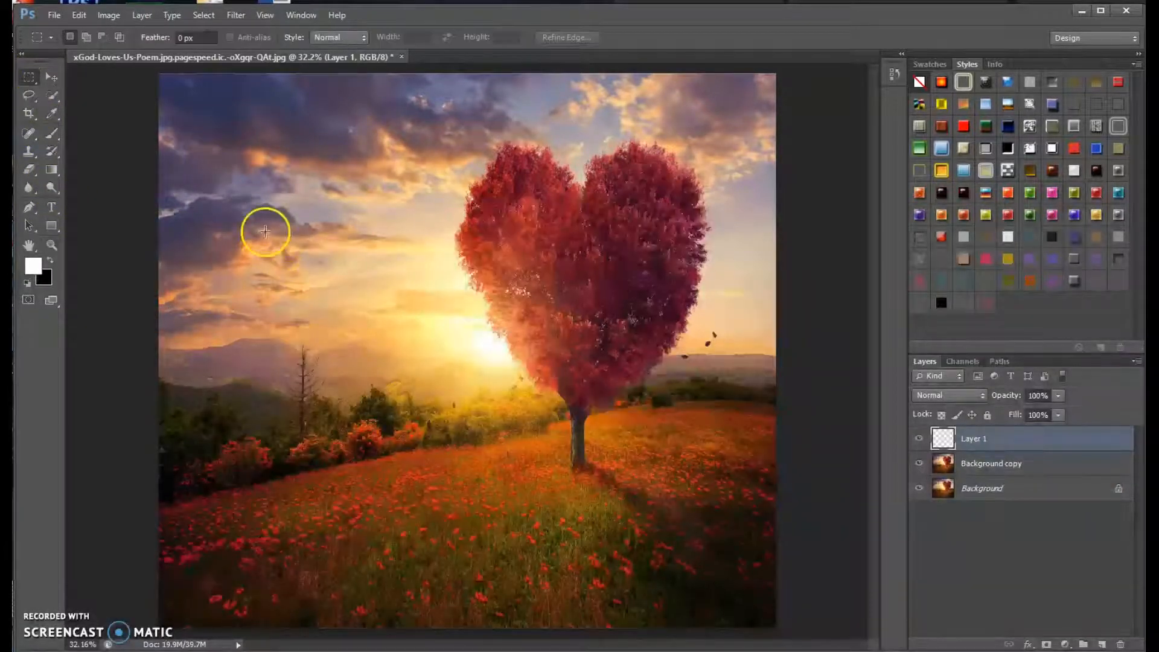
{"action": "left_click_drag", "start_coordinate": [434, 295], "coordinate": [436, 346]}
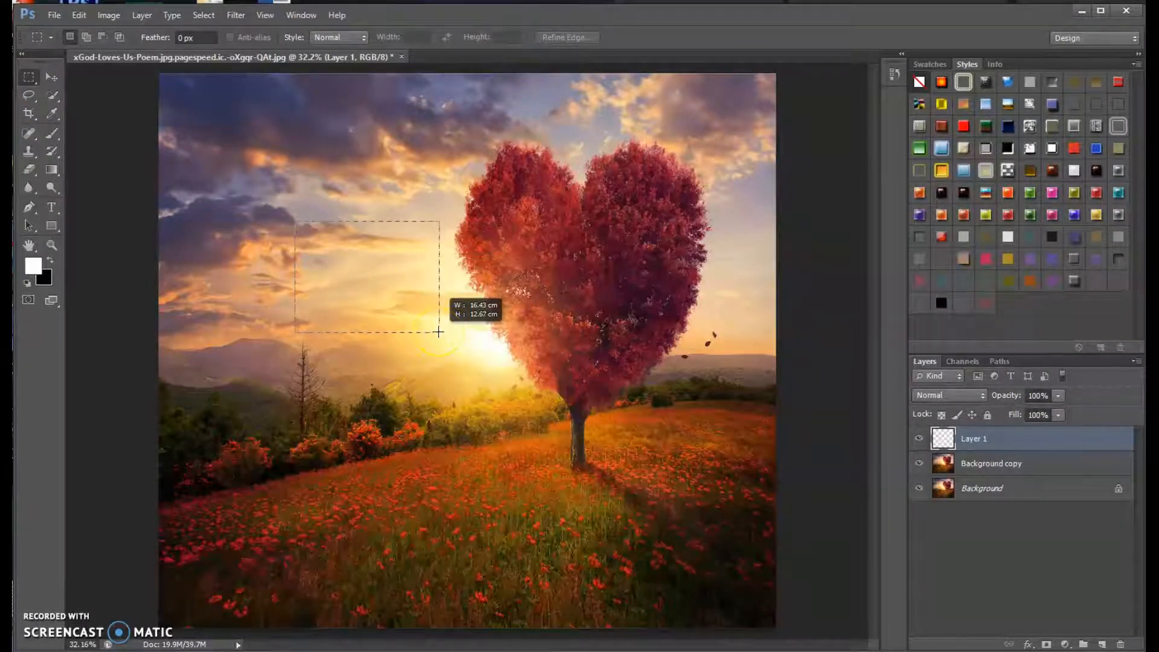
{"action": "left_click_drag", "start_coordinate": [439, 332], "coordinate": [440, 332]}
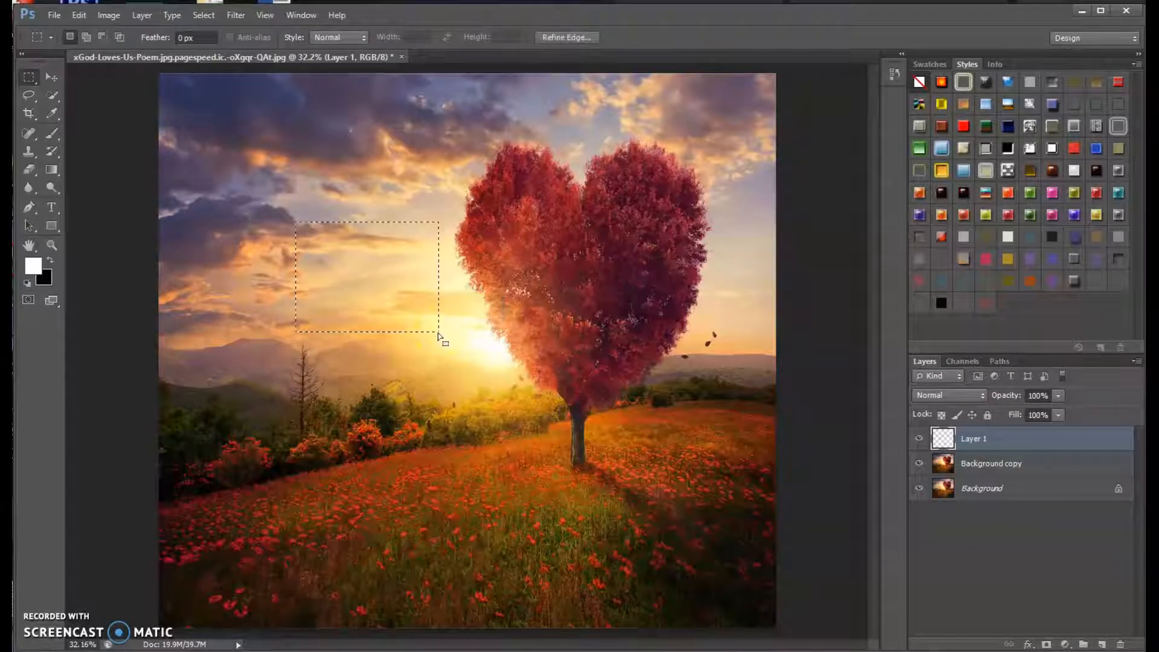
Fill the rectangular selection on Layer 1 with black using the Paint Bucket tool.
{"action": "left_click_drag", "start_coordinate": [51, 171], "coordinate": [97, 183]}
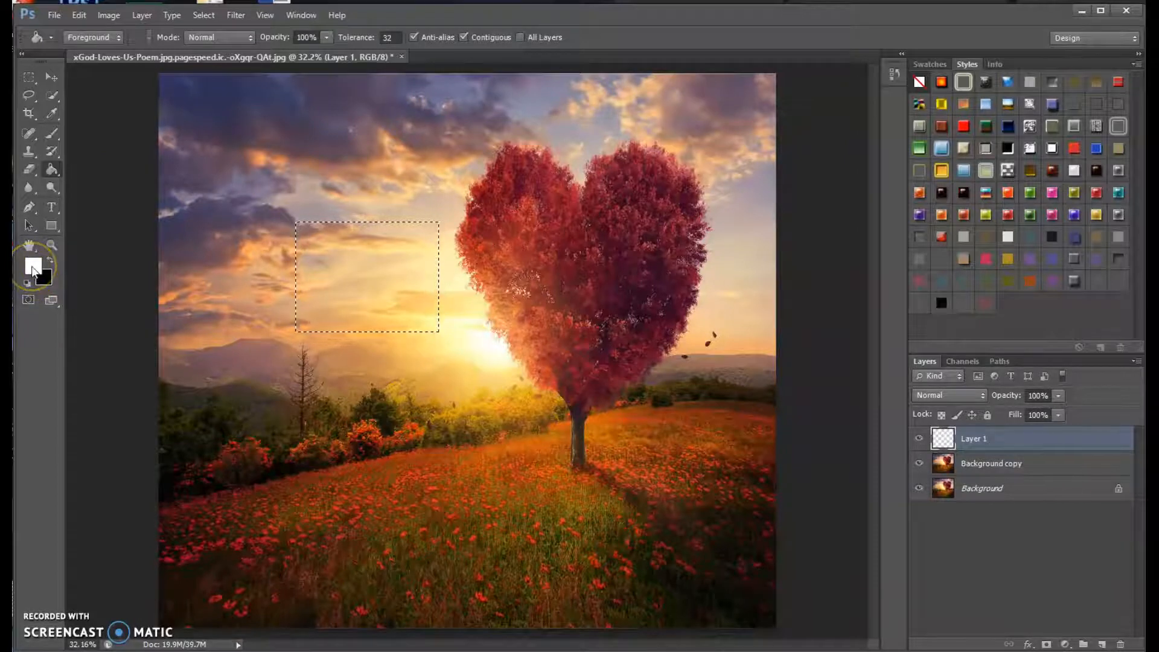
{"action": "left_click", "coordinate": [50, 259]}
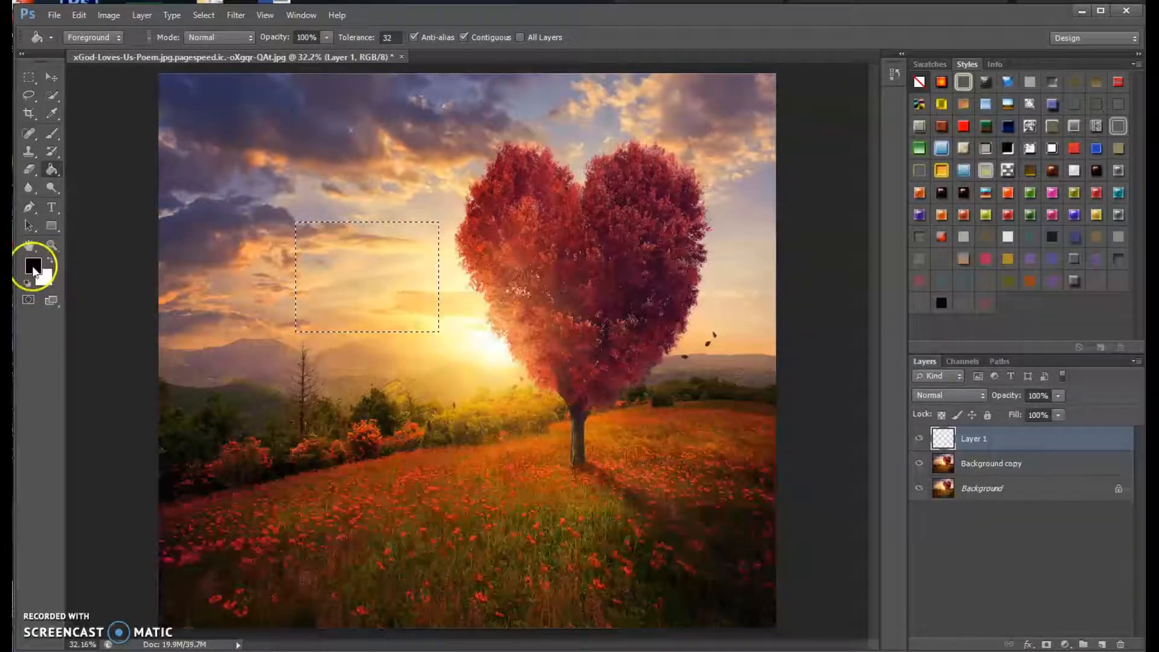
{"action": "left_click", "coordinate": [347, 264]}
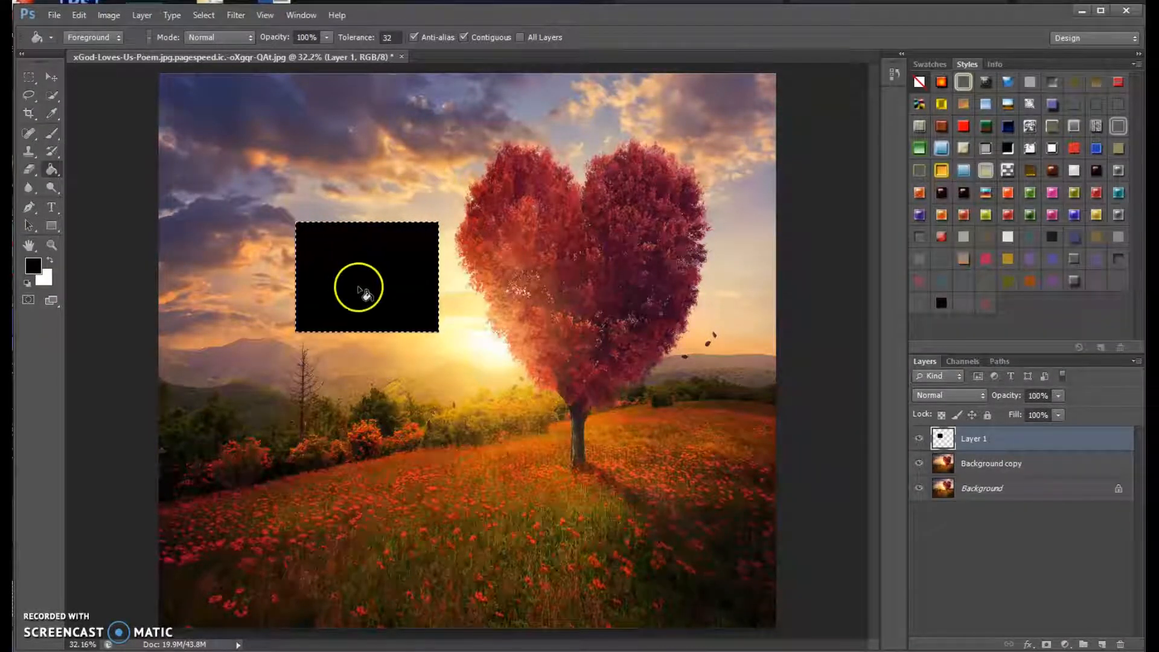
Add a new layer and draw a marquee of about 20.1 by 19.2 cm around the black rectangle, leaving a deeper margin below it.
{"action": "left_click", "coordinate": [1104, 645]}
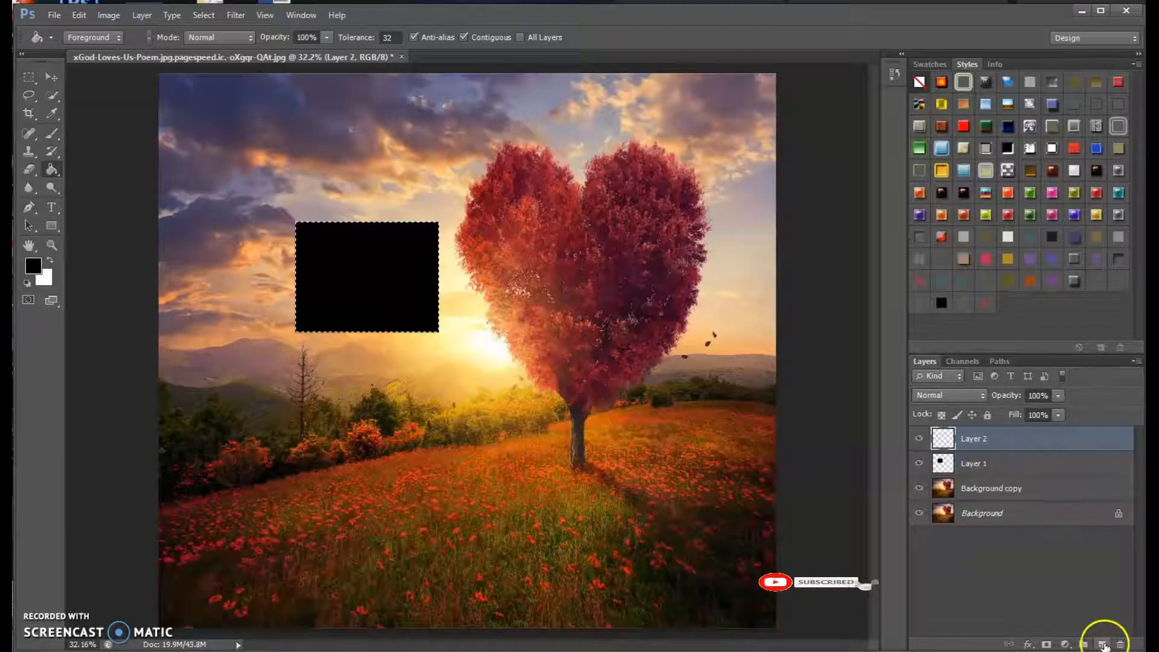
{"action": "left_click", "coordinate": [28, 78]}
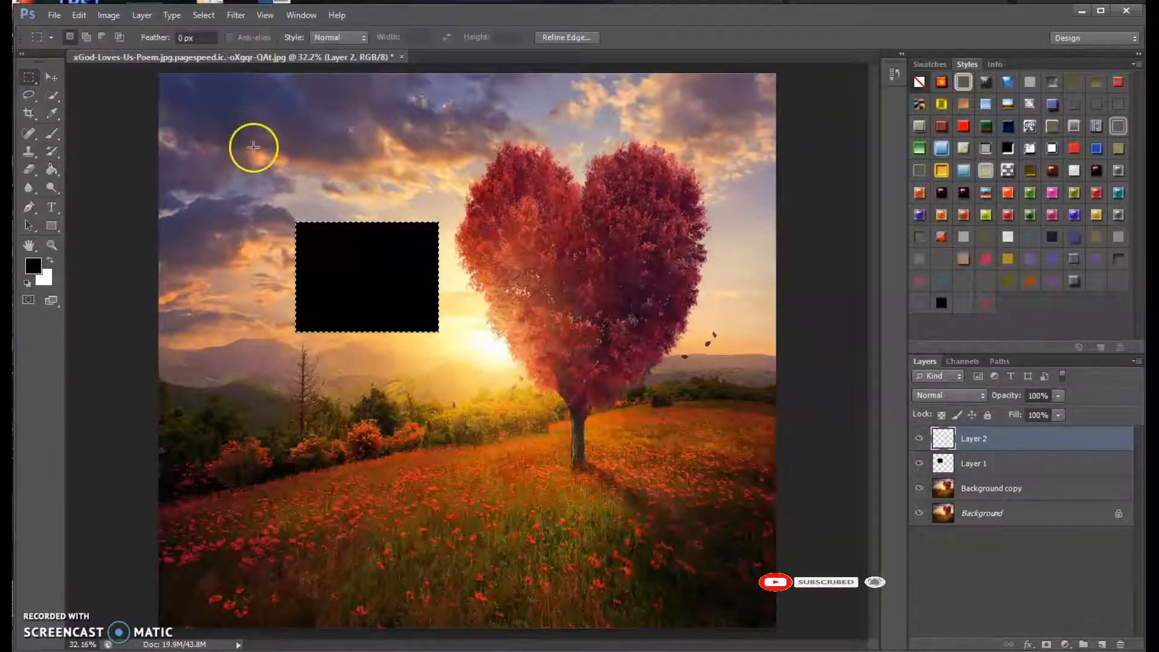
{"action": "left_click_drag", "start_coordinate": [280, 204], "coordinate": [454, 370]}
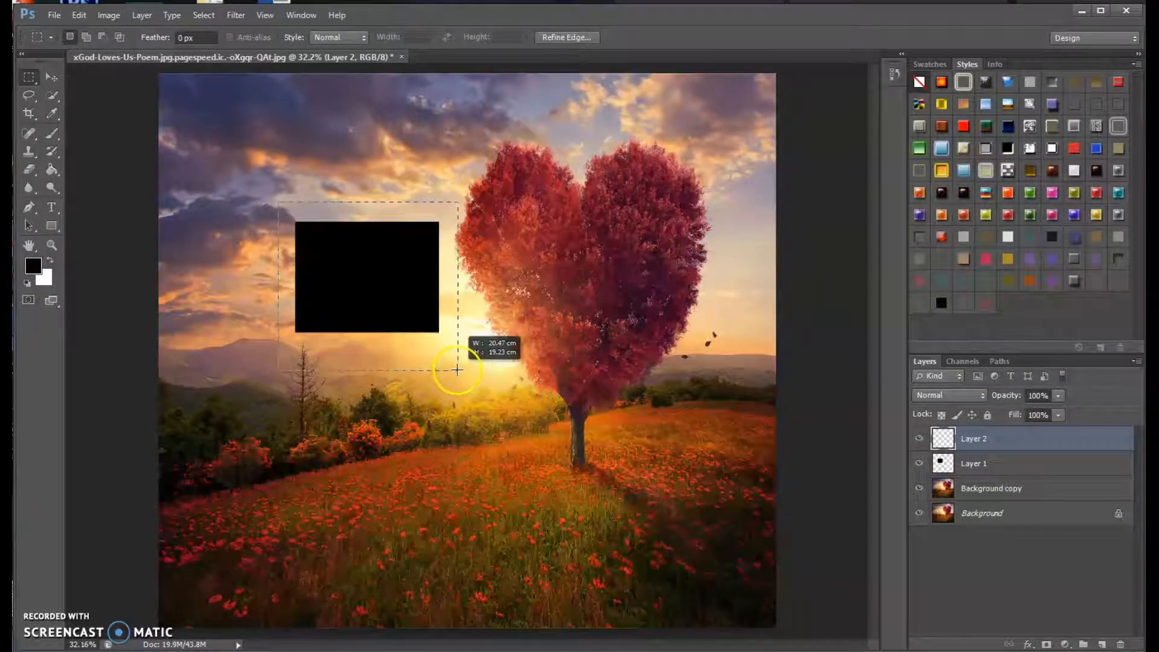
{"action": "left_click_drag", "start_coordinate": [456, 370], "coordinate": [455, 369]}
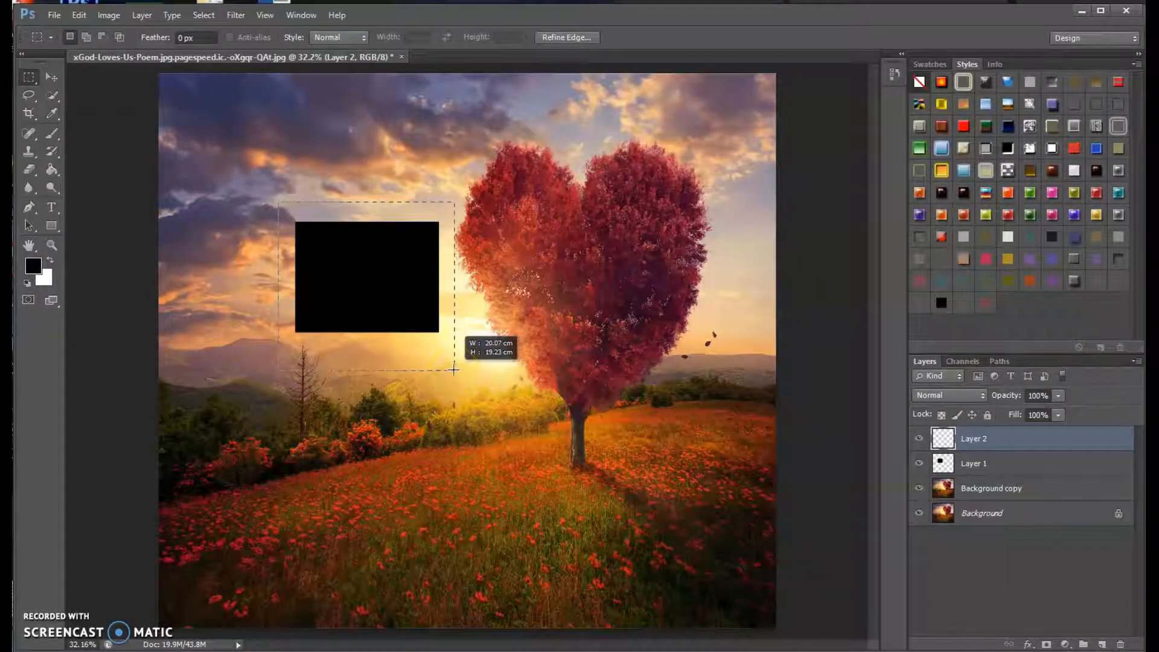
{"action": "left_click_drag", "start_coordinate": [454, 370], "coordinate": [454, 370]}
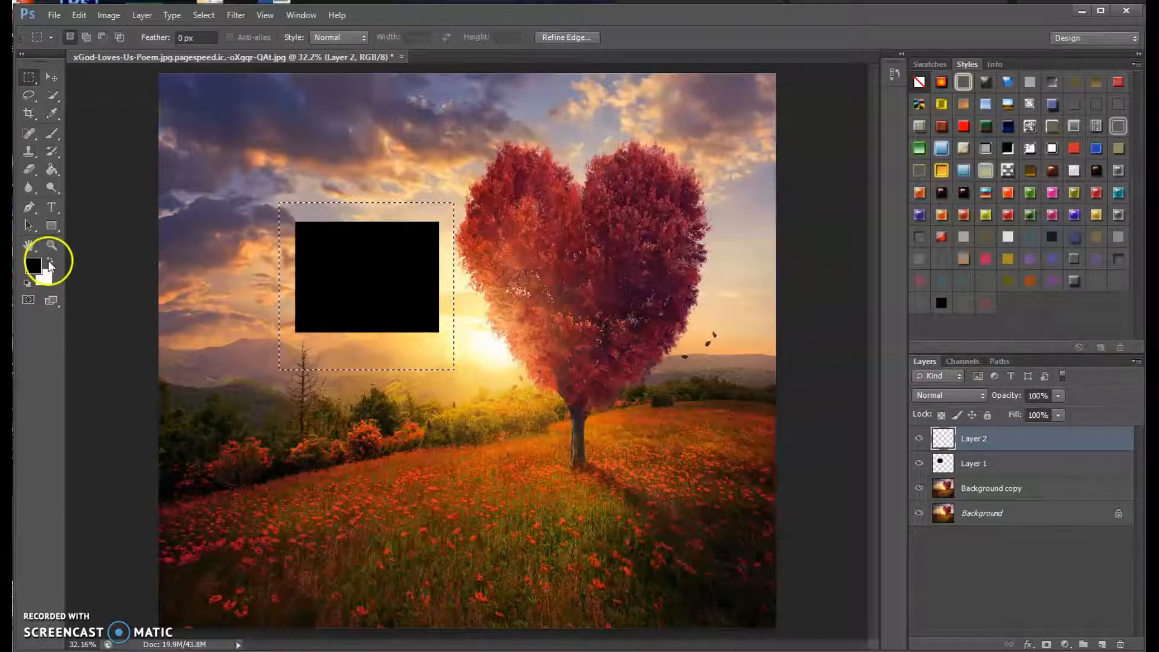
Fill the larger selection on Layer 2 with white and move Layer 1 above it in the layer stack.
{"action": "left_click", "coordinate": [57, 169]}
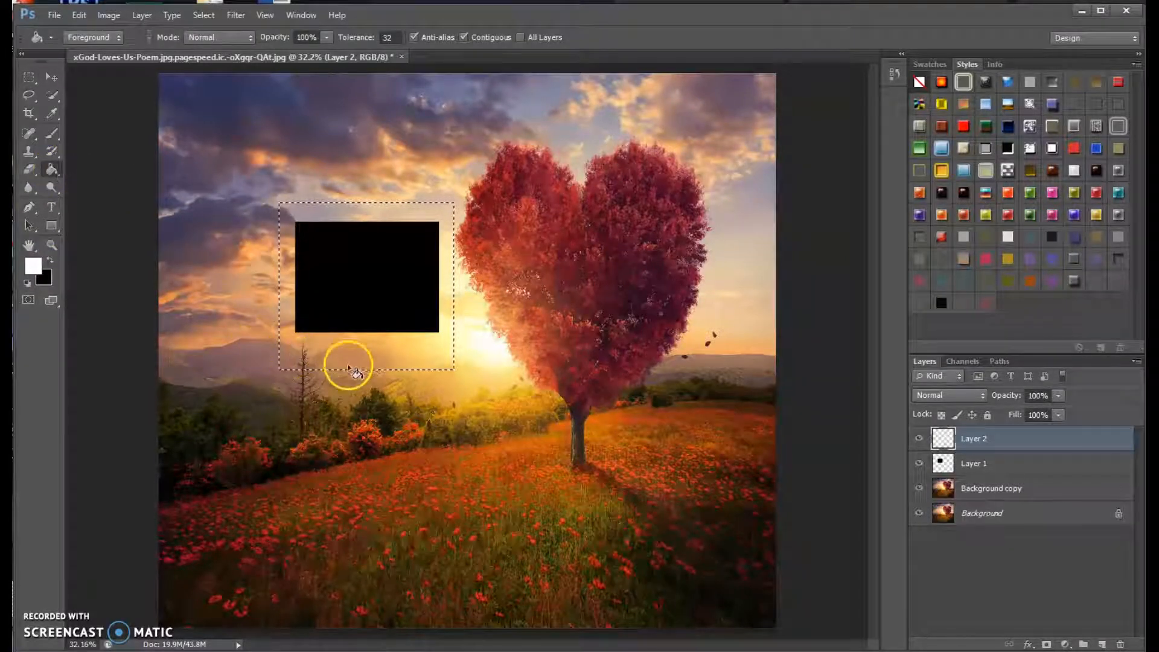
{"action": "left_click", "coordinate": [331, 346]}
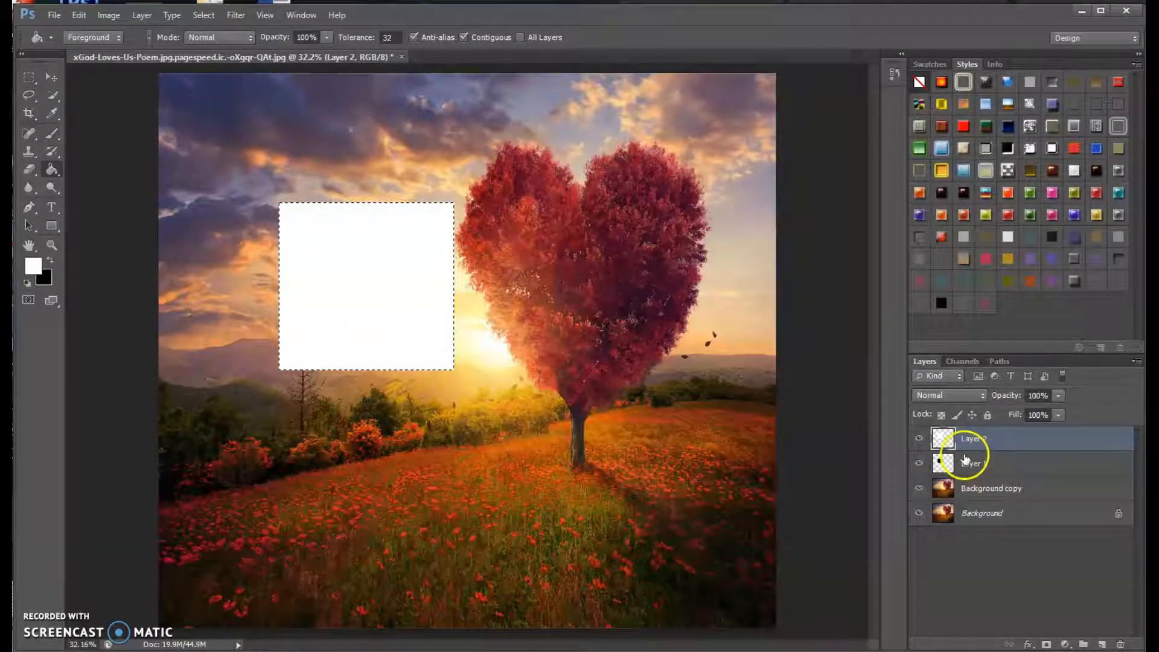
{"action": "left_click_drag", "start_coordinate": [994, 465], "coordinate": [997, 436]}
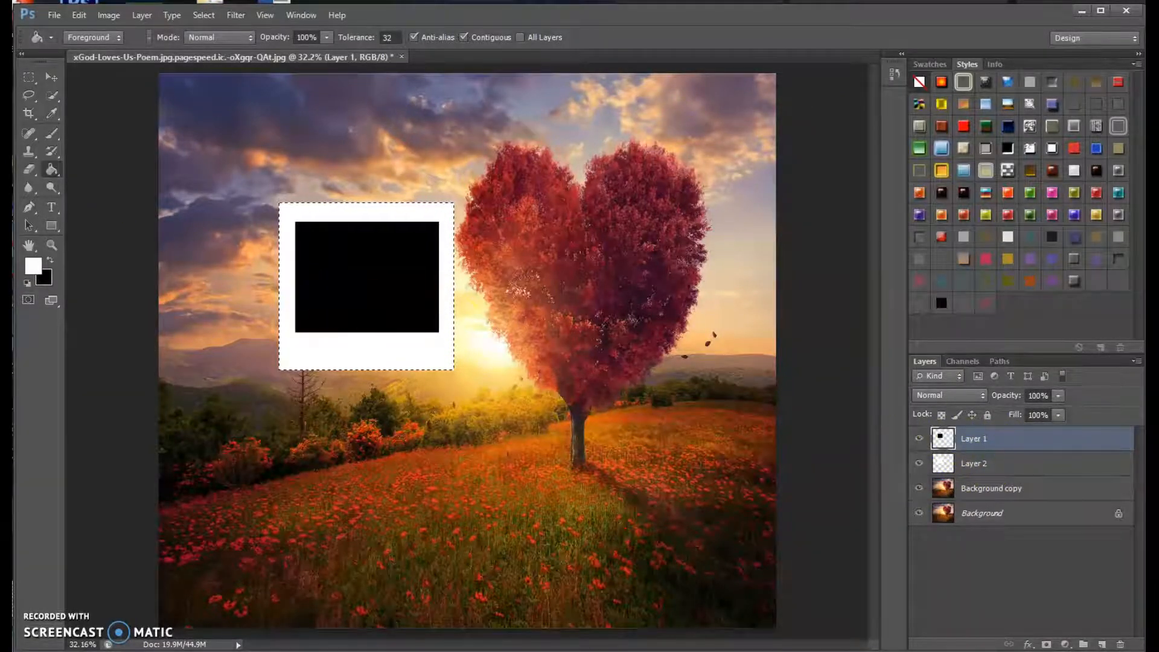
Deselect the marquee and move the white rectangle on Layer 2 slightly down behind the black one.
{"action": "left_click", "coordinate": [51, 77]}
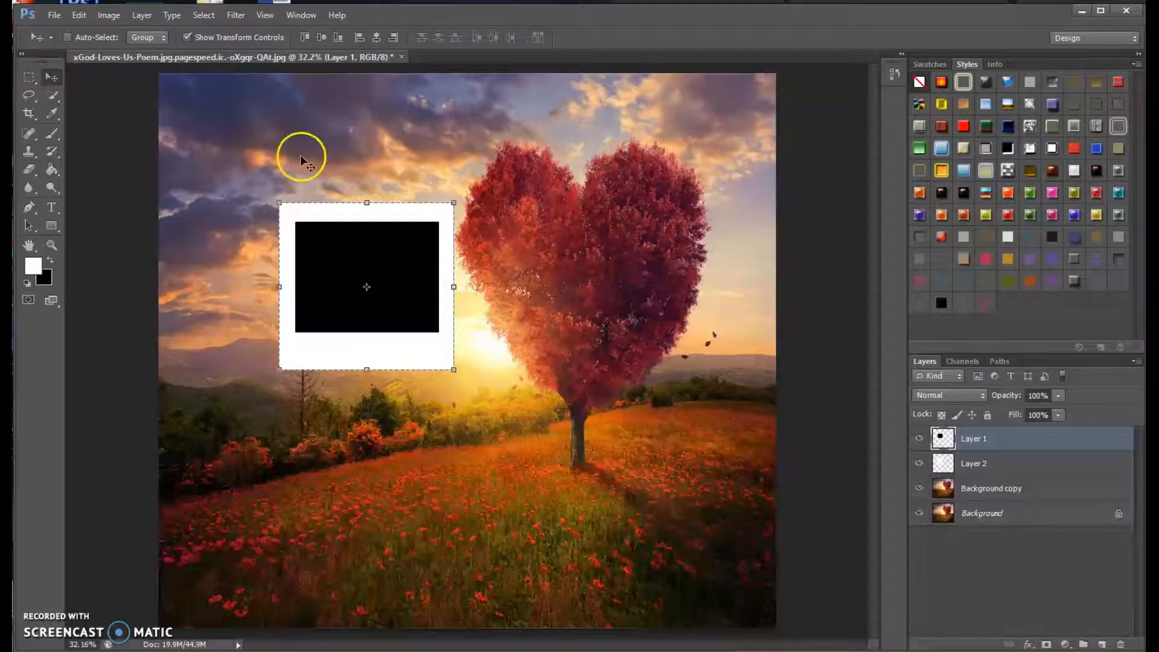
{"action": "left_click", "coordinate": [971, 463]}
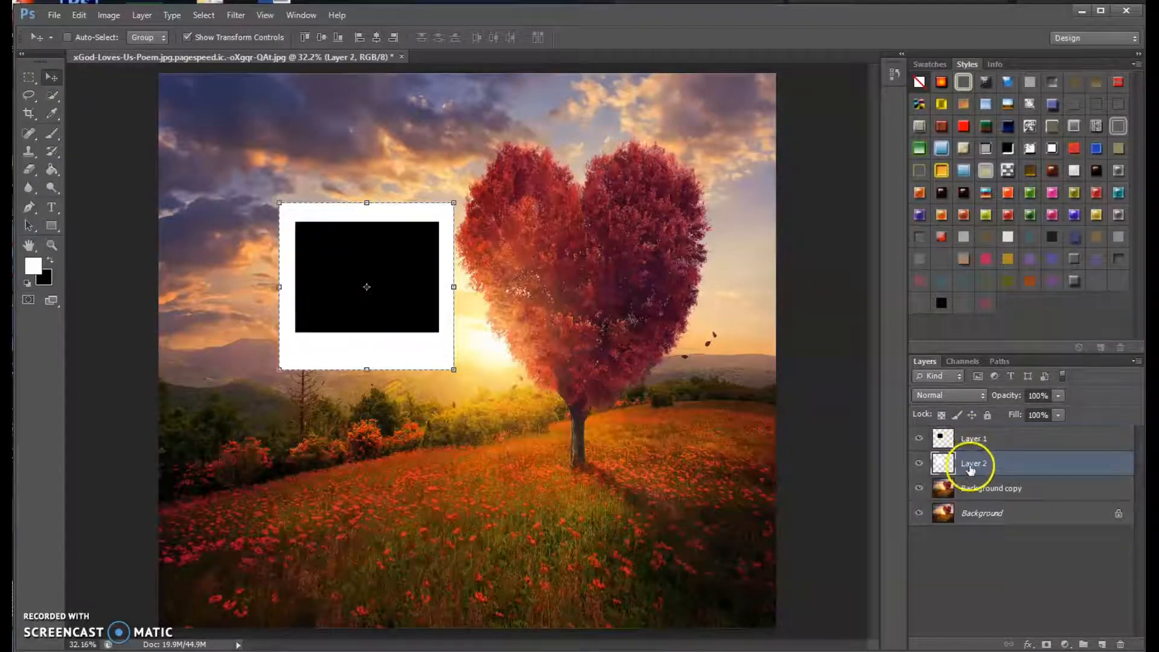
{"action": "left_click", "coordinate": [31, 77]}
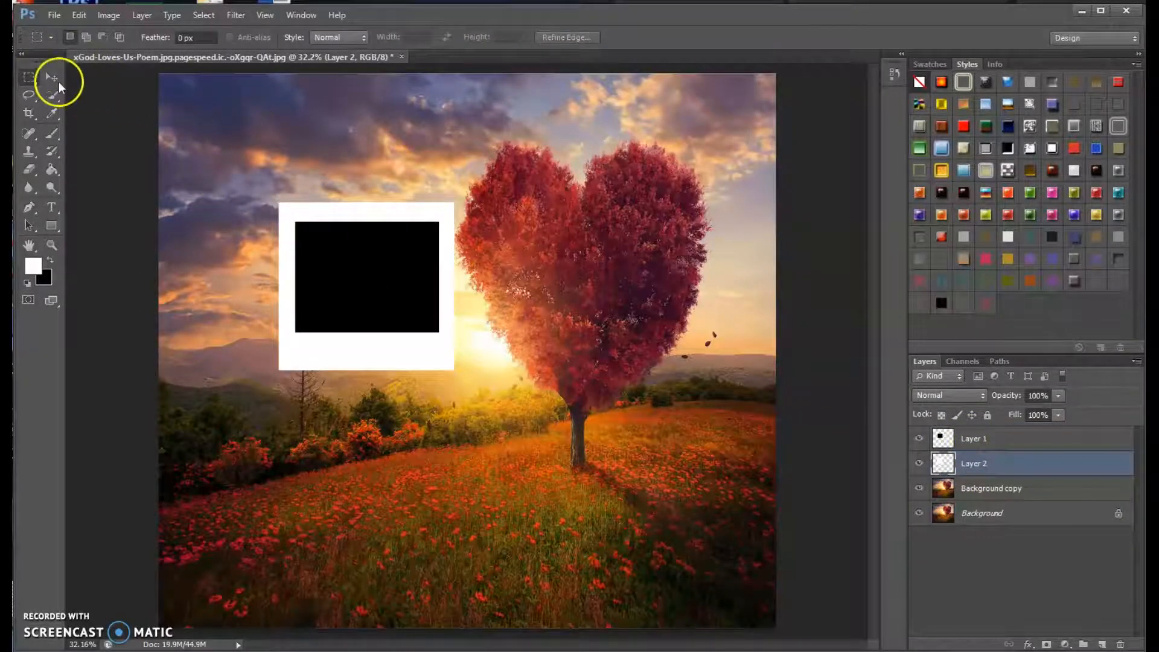
{"action": "left_click", "coordinate": [51, 77]}
{"action": "left_click_drag", "start_coordinate": [415, 267], "coordinate": [414, 276]}
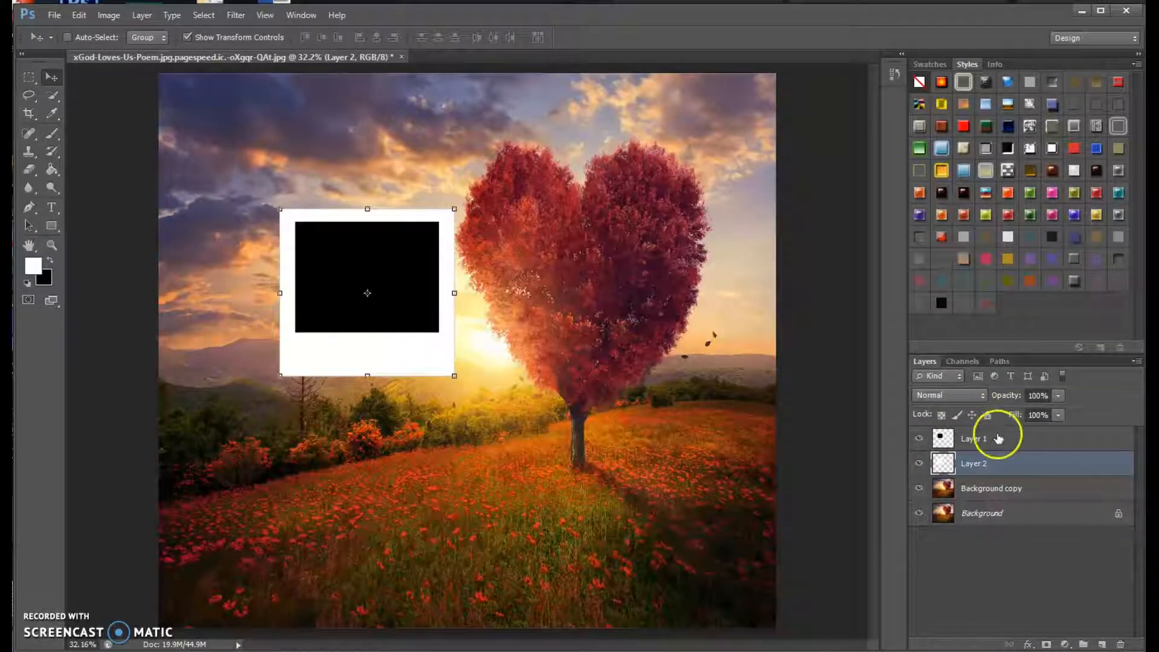
Nudge the black rectangle on Layer 1 and stretch its lower edge down to about 107% height.
{"action": "left_click", "coordinate": [973, 438]}
{"action": "left_click_drag", "start_coordinate": [390, 255], "coordinate": [383, 251]}
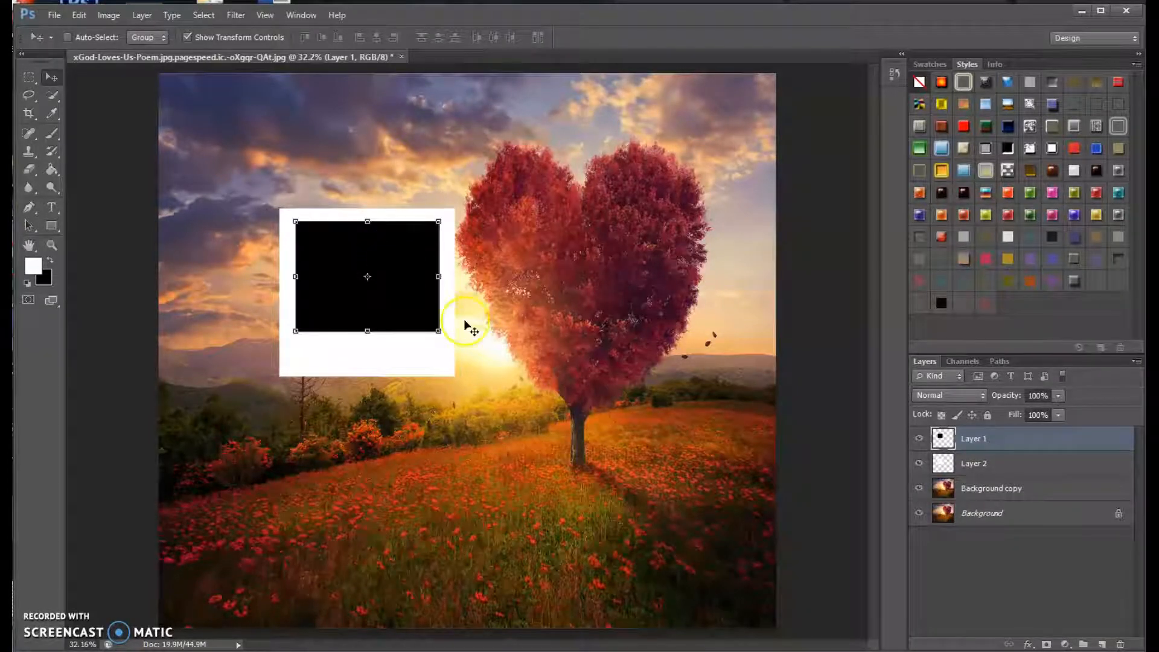
{"action": "left_click_drag", "start_coordinate": [368, 332], "coordinate": [369, 340]}
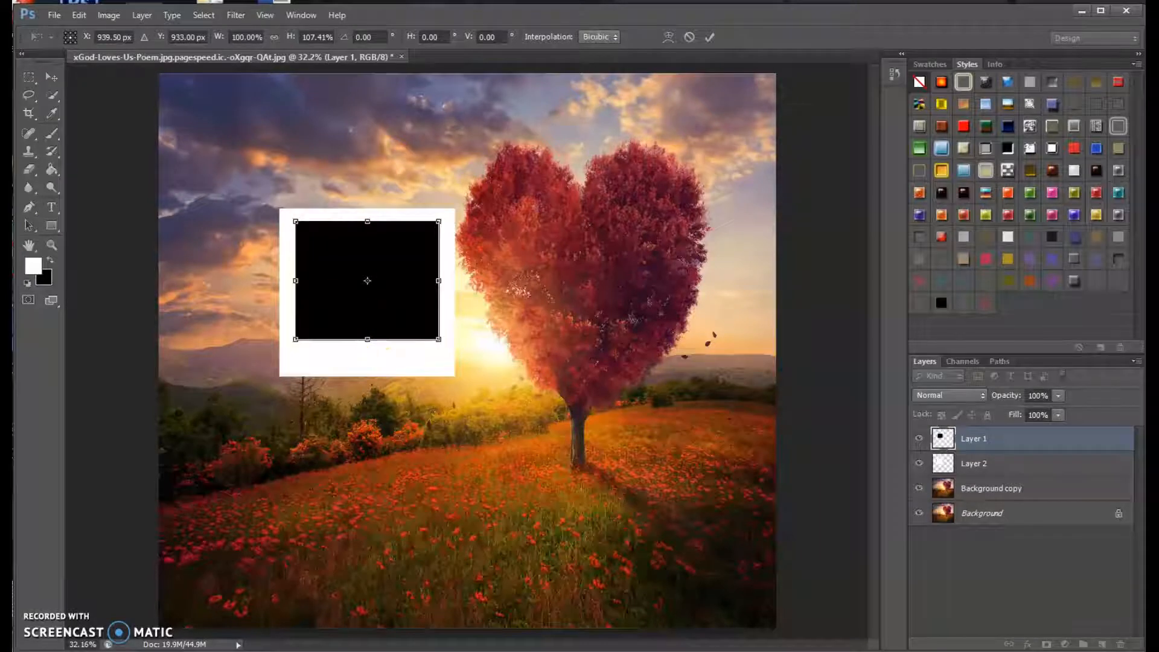
{"action": "left_click", "coordinate": [52, 77]}
{"action": "left_click", "coordinate": [510, 260]}
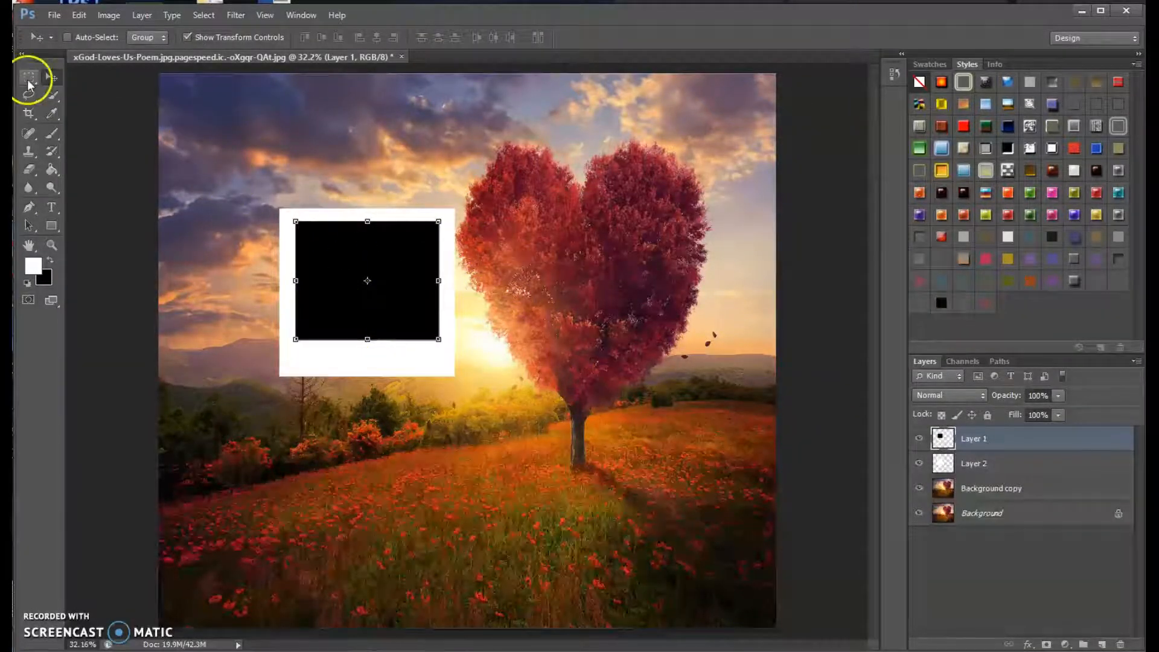
Move the Background copy layer to the top of the stack and clip it to Layer 1 with a clipping mask.
{"action": "left_click", "coordinate": [29, 78]}
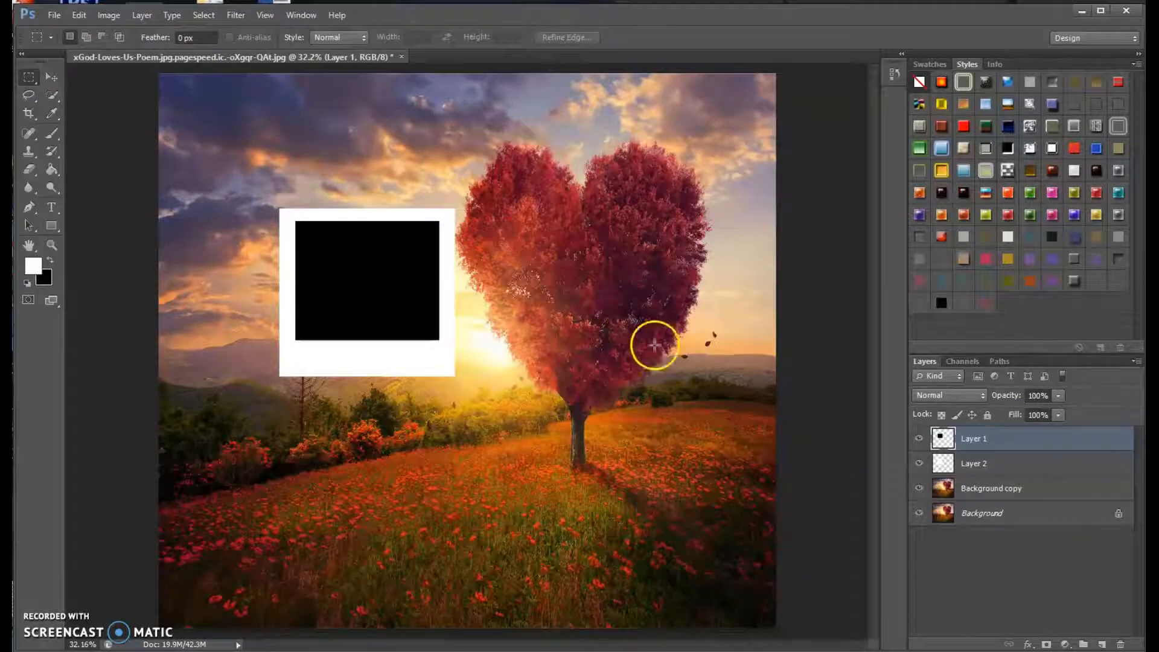
{"action": "left_click", "coordinate": [983, 490]}
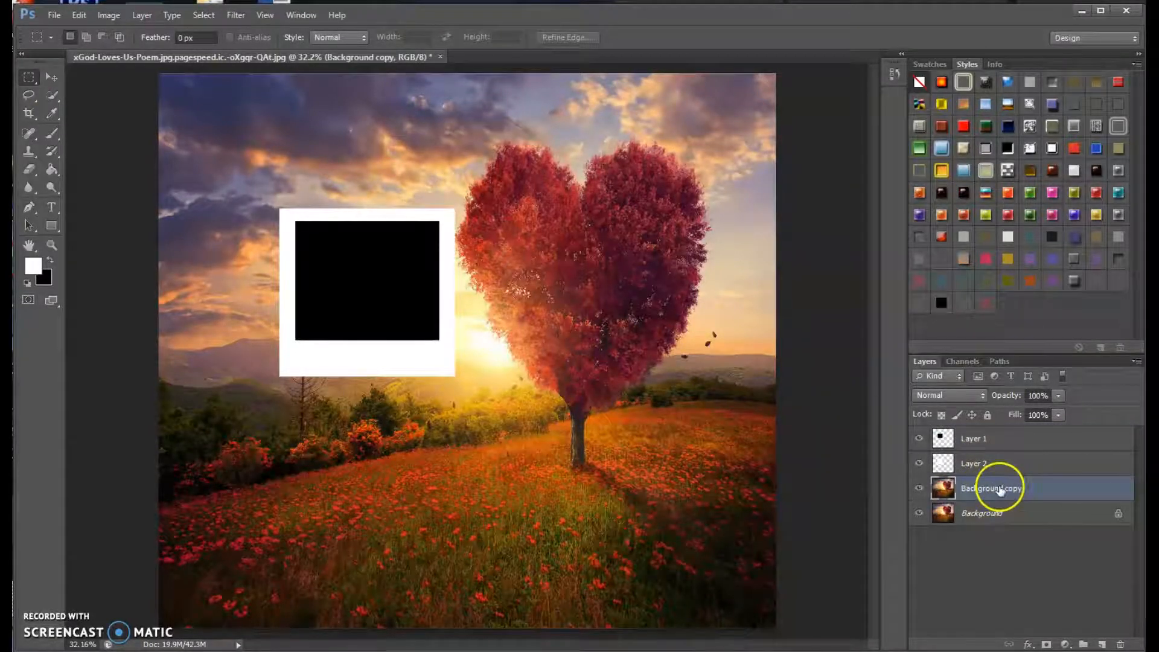
{"action": "left_click_drag", "start_coordinate": [1000, 492], "coordinate": [988, 436]}
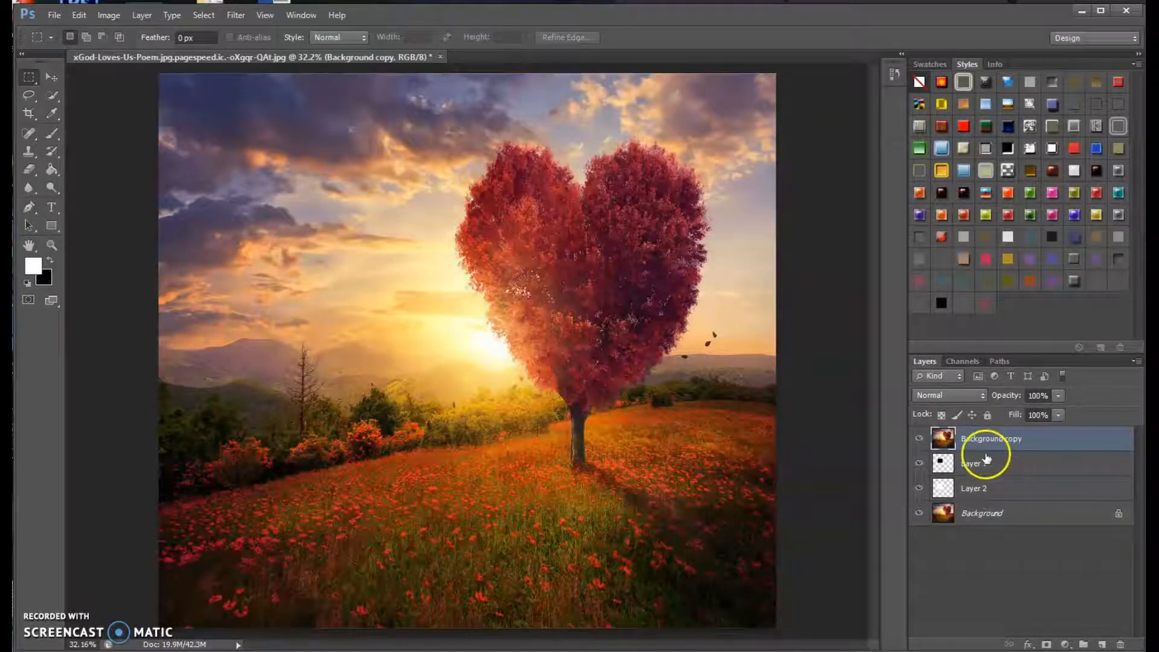
{"action": "right_click", "coordinate": [1006, 441]}
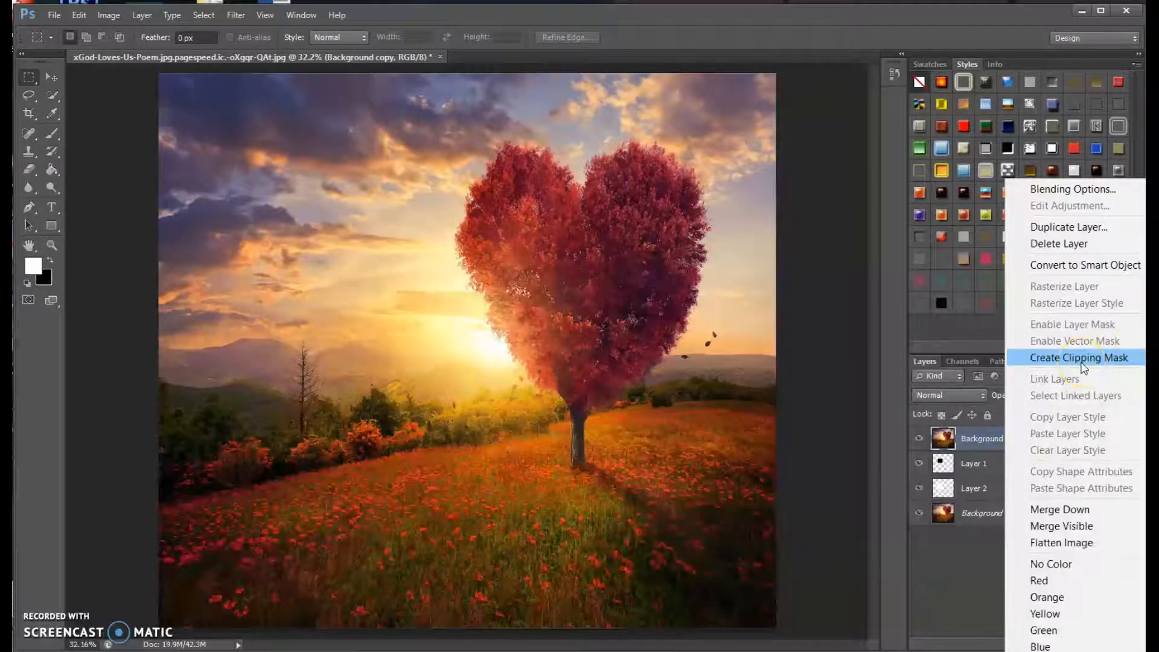
{"action": "left_click", "coordinate": [1080, 358]}
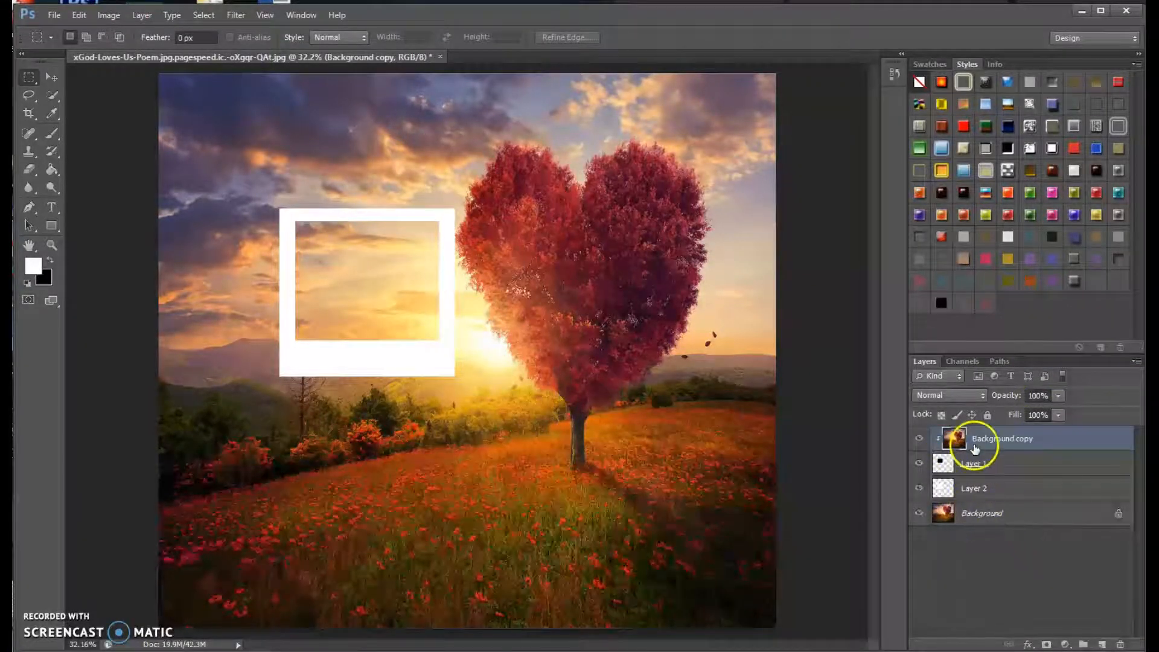
Apply a Hue/Saturation adjustment to the Background layer with the hue set to -83.
{"action": "left_click", "coordinate": [986, 515]}
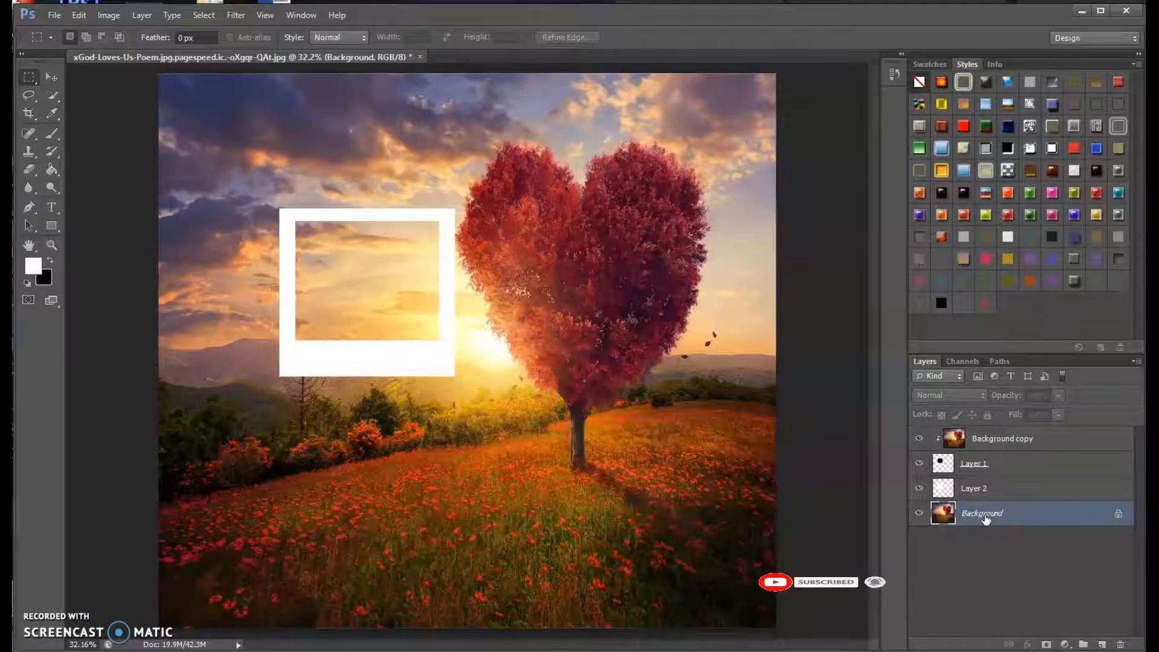
{"action": "left_click", "coordinate": [109, 15]}
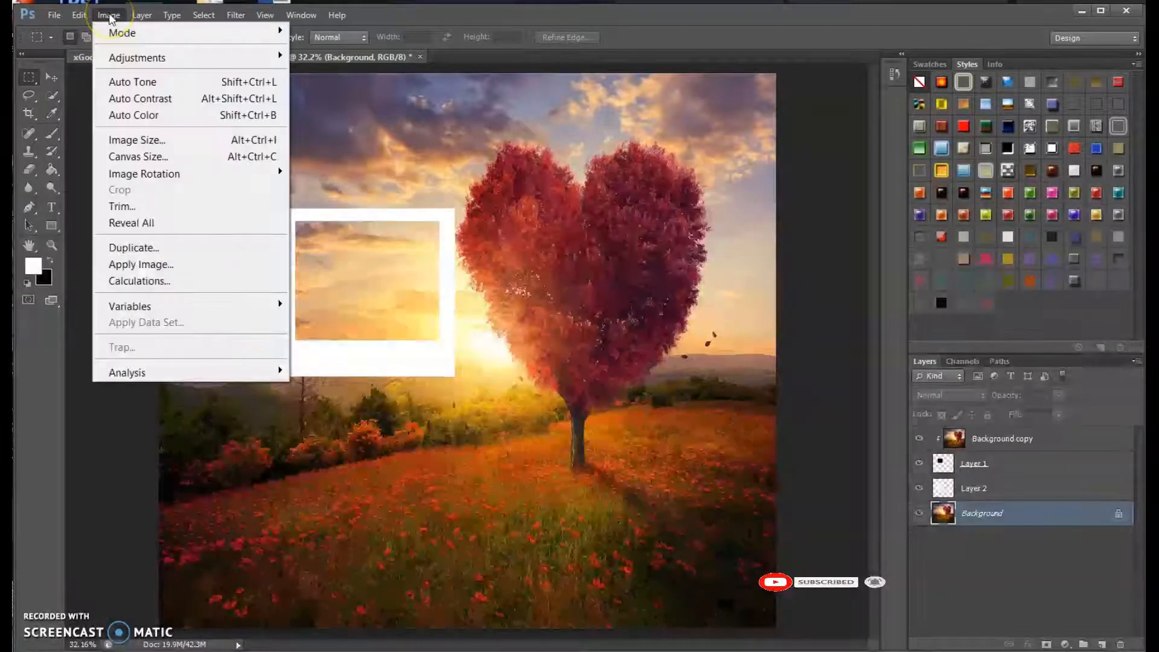
{"action": "left_click", "coordinate": [157, 60]}
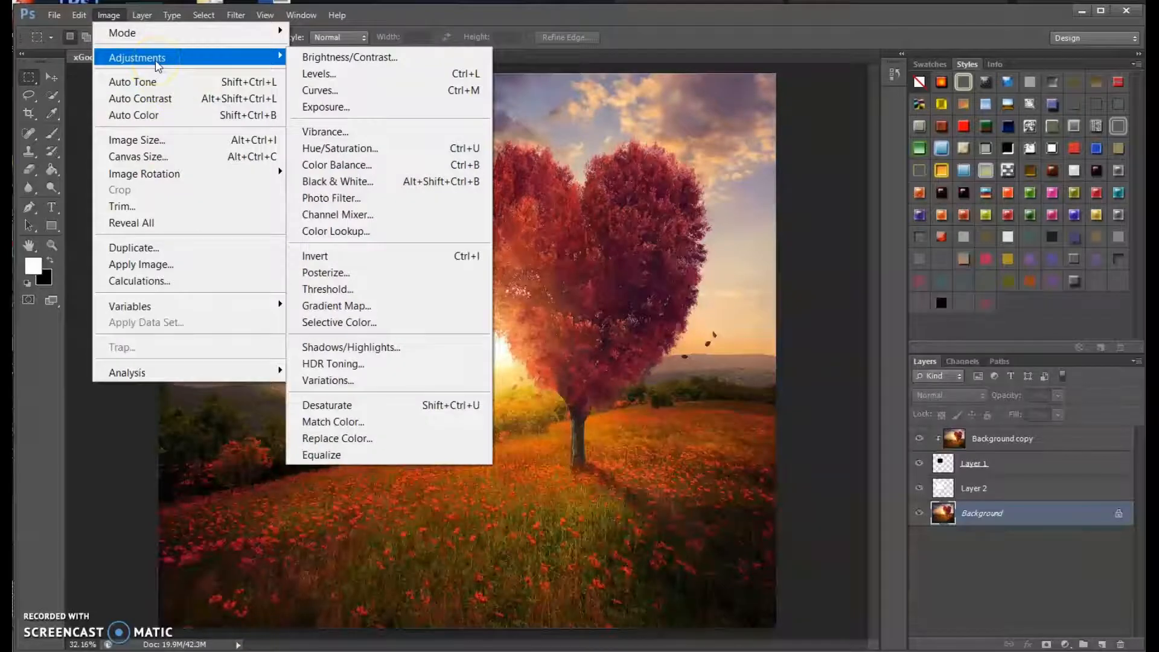
{"action": "left_click", "coordinate": [360, 149]}
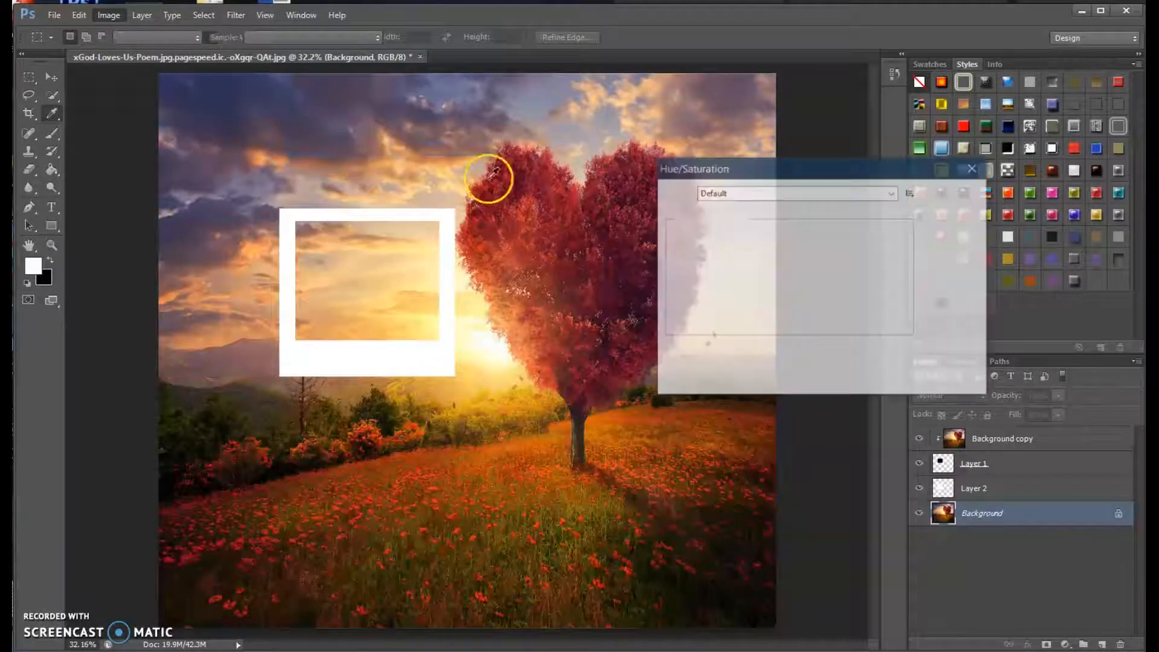
{"action": "left_click_drag", "start_coordinate": [790, 262], "coordinate": [749, 268]}
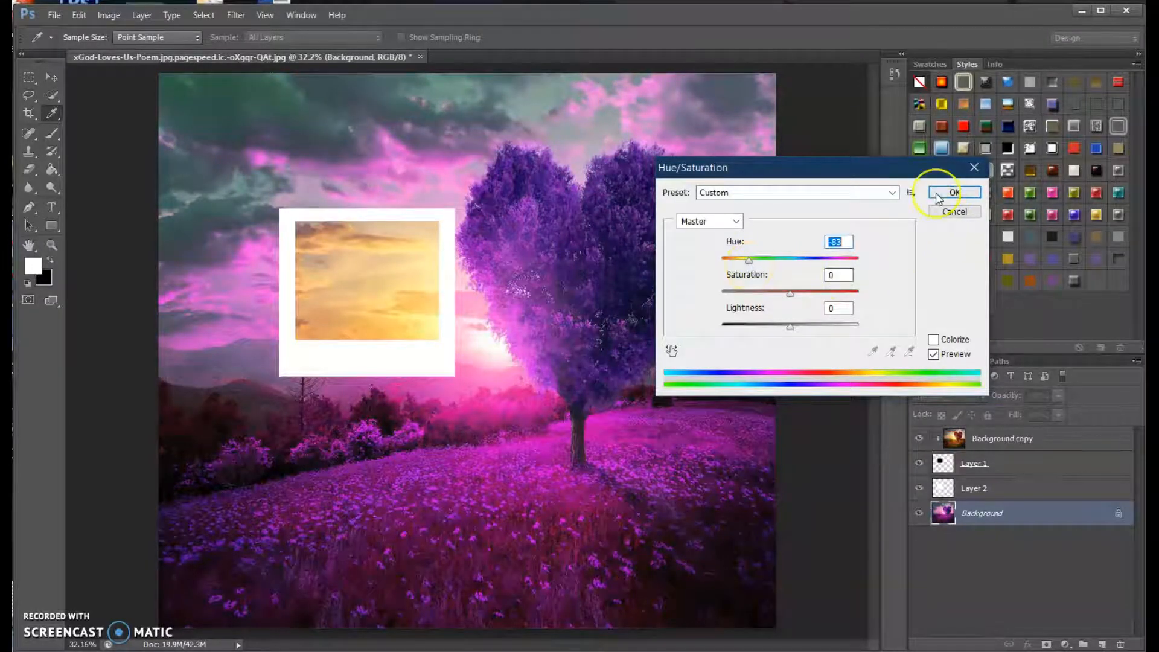
{"action": "left_click", "coordinate": [954, 193]}
{"action": "key", "text": "m"}
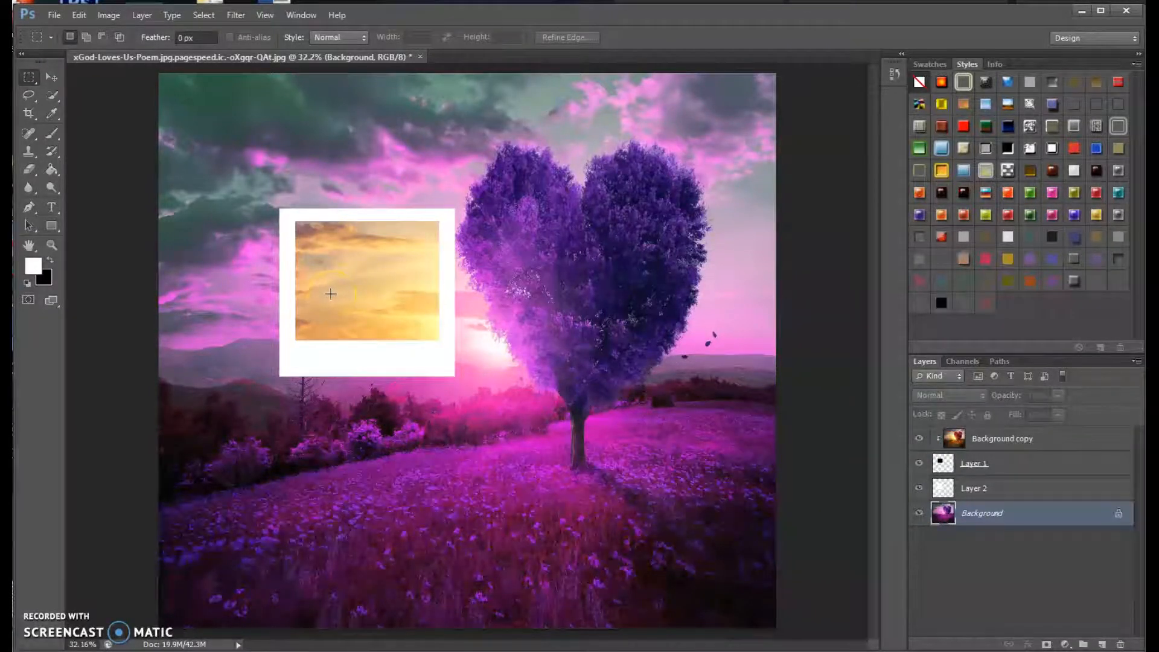
{"action": "left_click", "coordinate": [332, 289]}
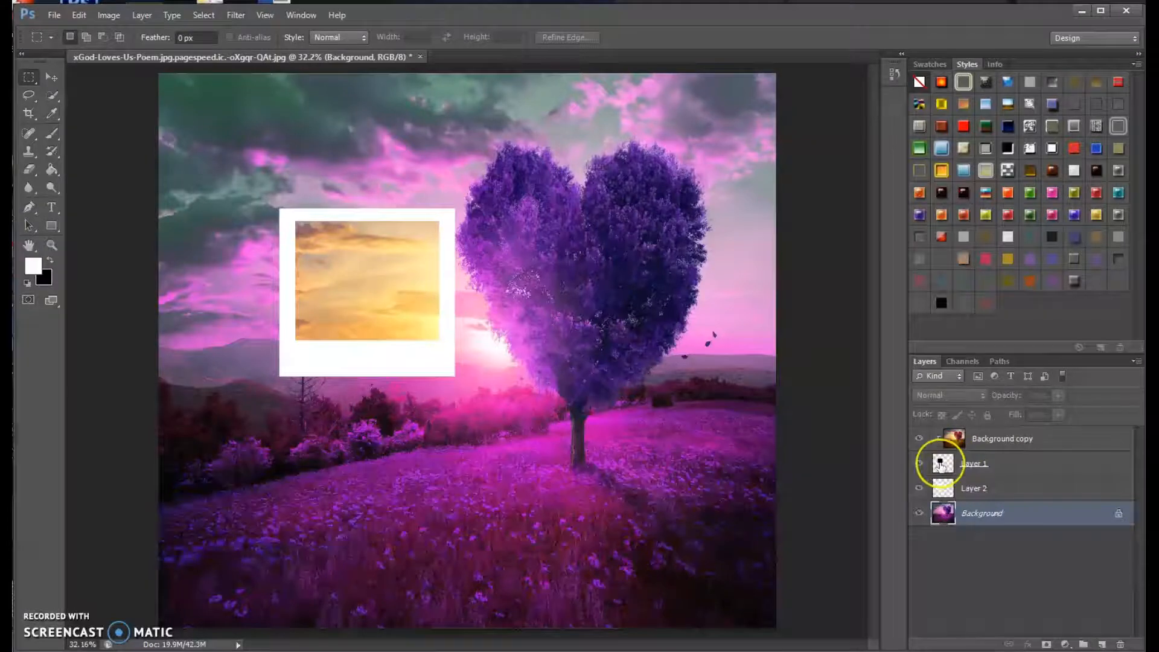
{"action": "left_click", "coordinate": [1033, 442]}
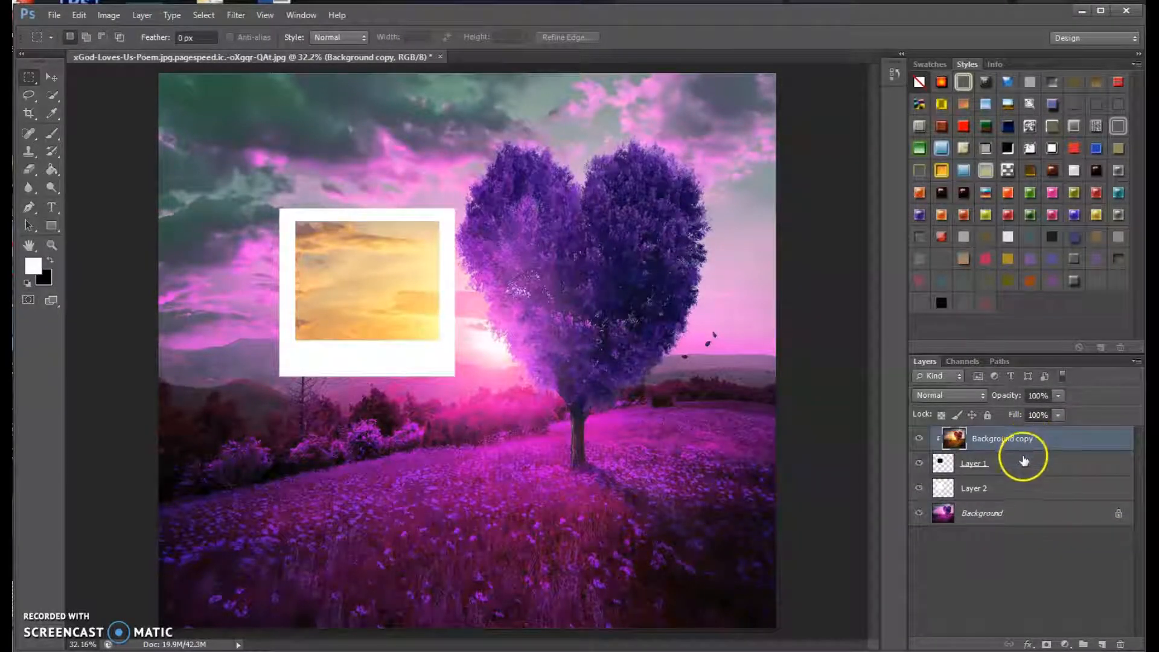
{"action": "left_click", "coordinate": [979, 469]}
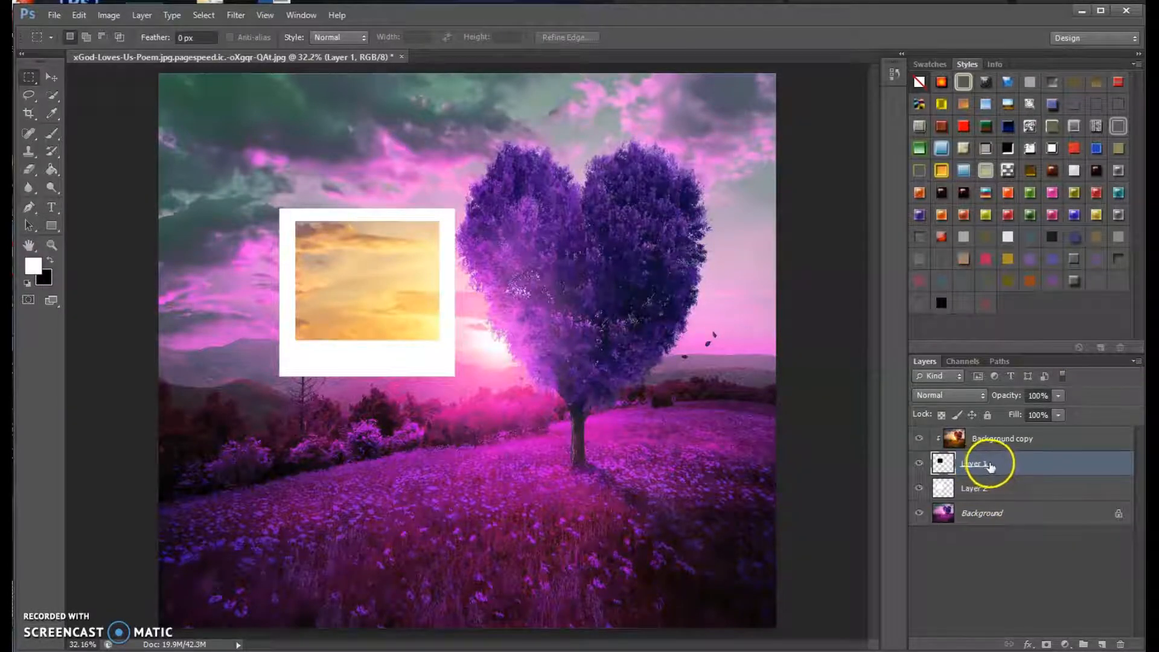
{"action": "left_click", "coordinate": [1034, 486]}
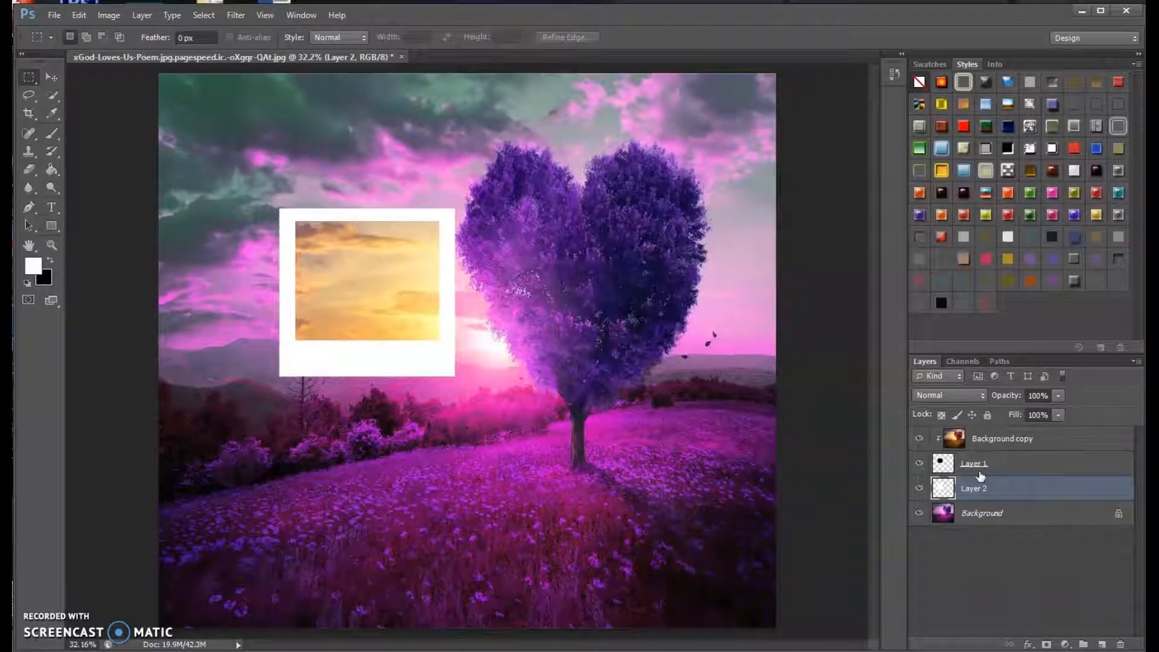
Rename Layer 1 as "black square".
{"action": "left_click", "coordinate": [984, 465]}
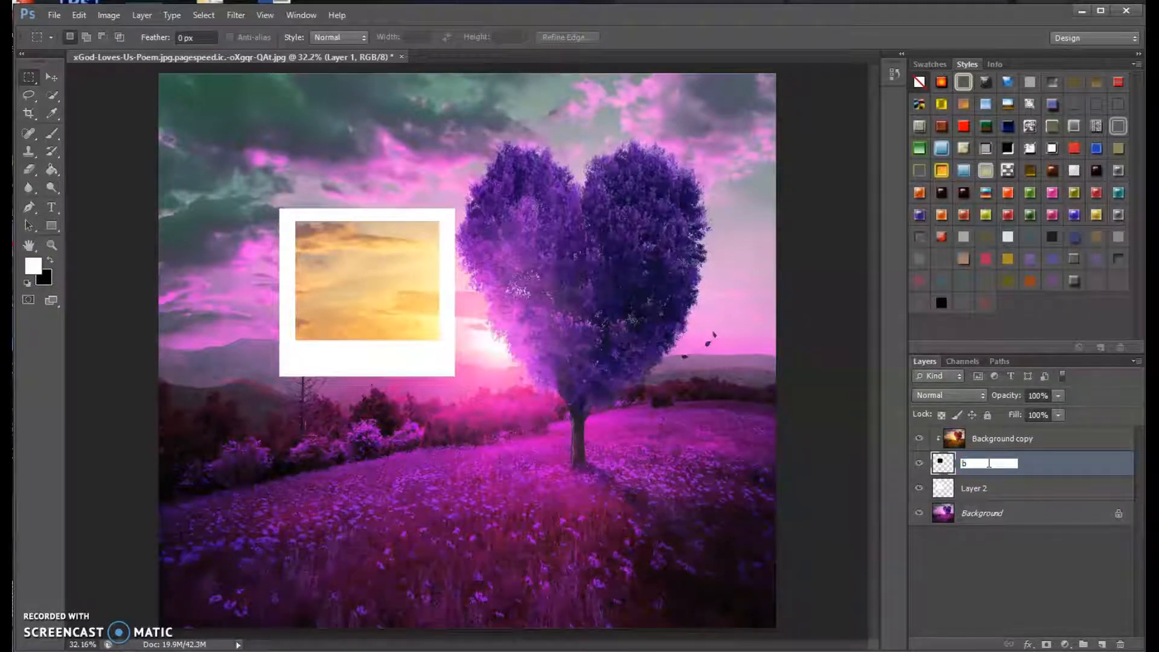
{"action": "type", "text": "s"}
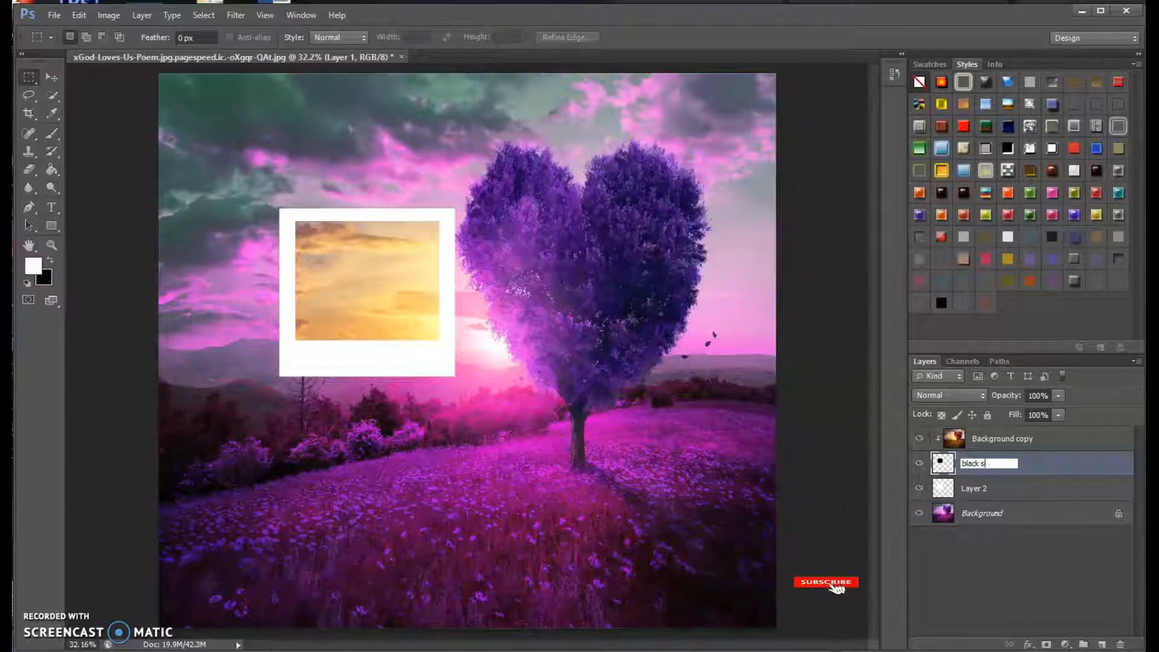
{"action": "type", "text": "quare"}
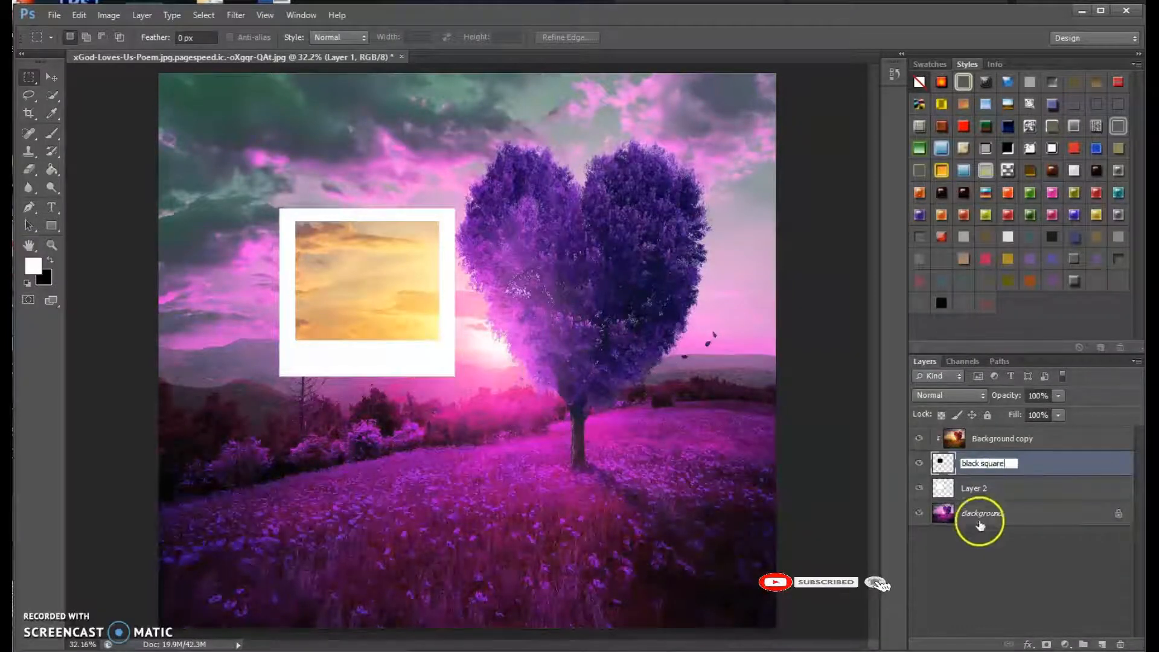
Rename Layer 2 as "white square".
{"action": "left_click", "coordinate": [973, 492]}
{"action": "double_click", "coordinate": [974, 491]}
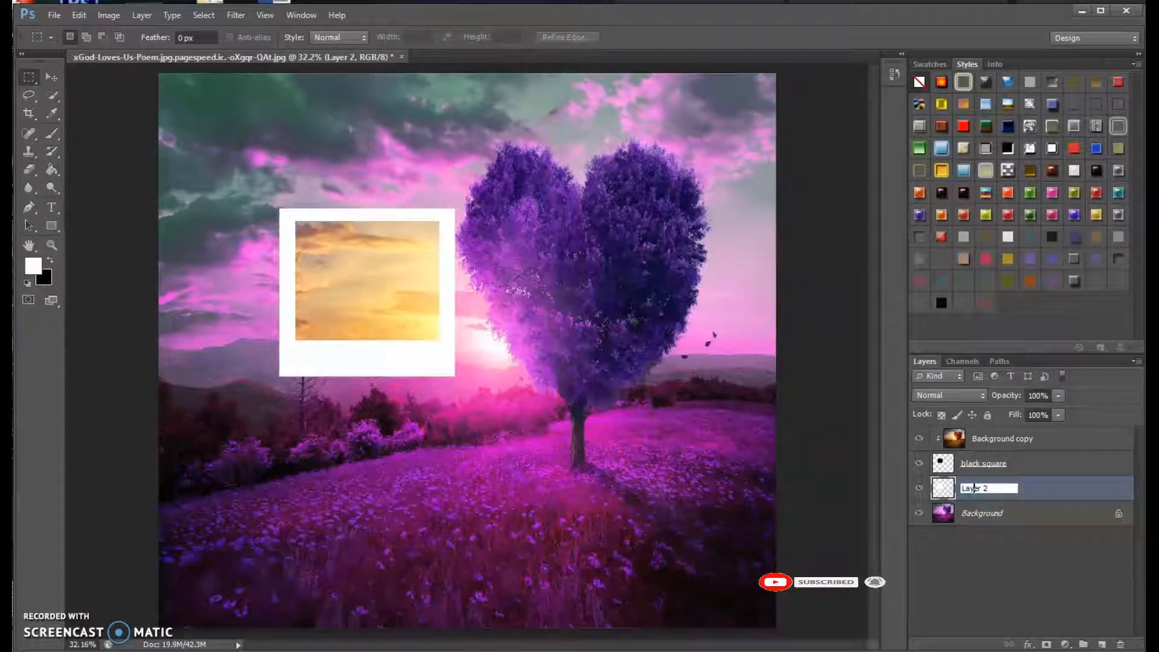
{"action": "type", "text": "white squa"}
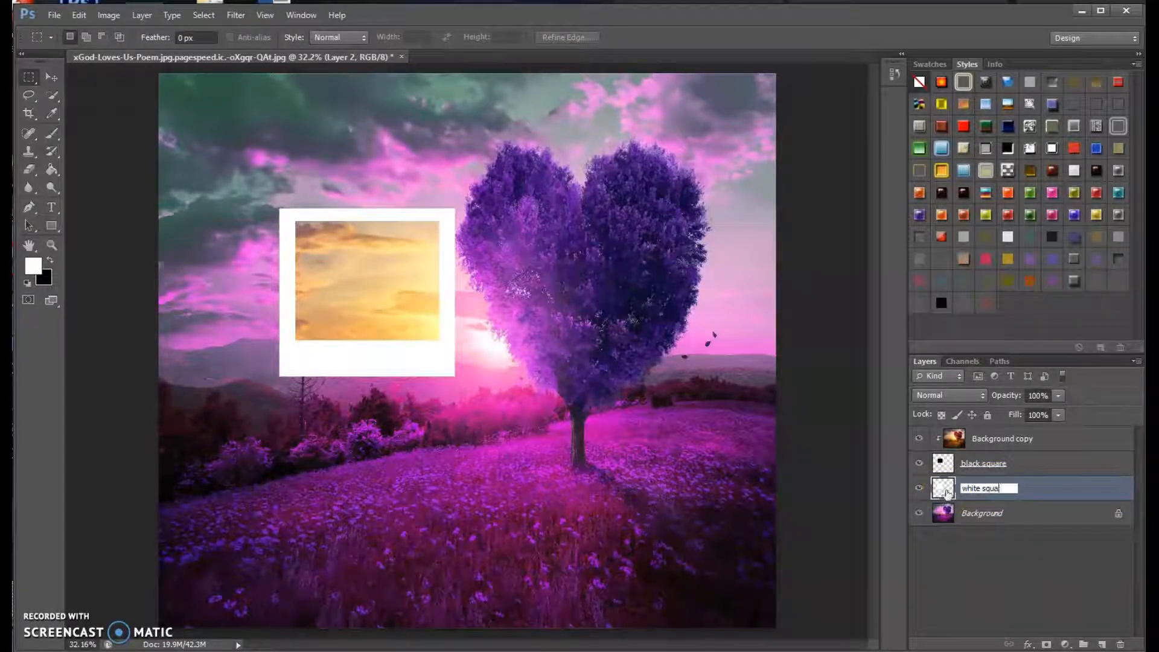
{"action": "type", "text": "re"}
{"action": "left_click", "coordinate": [1069, 483]}
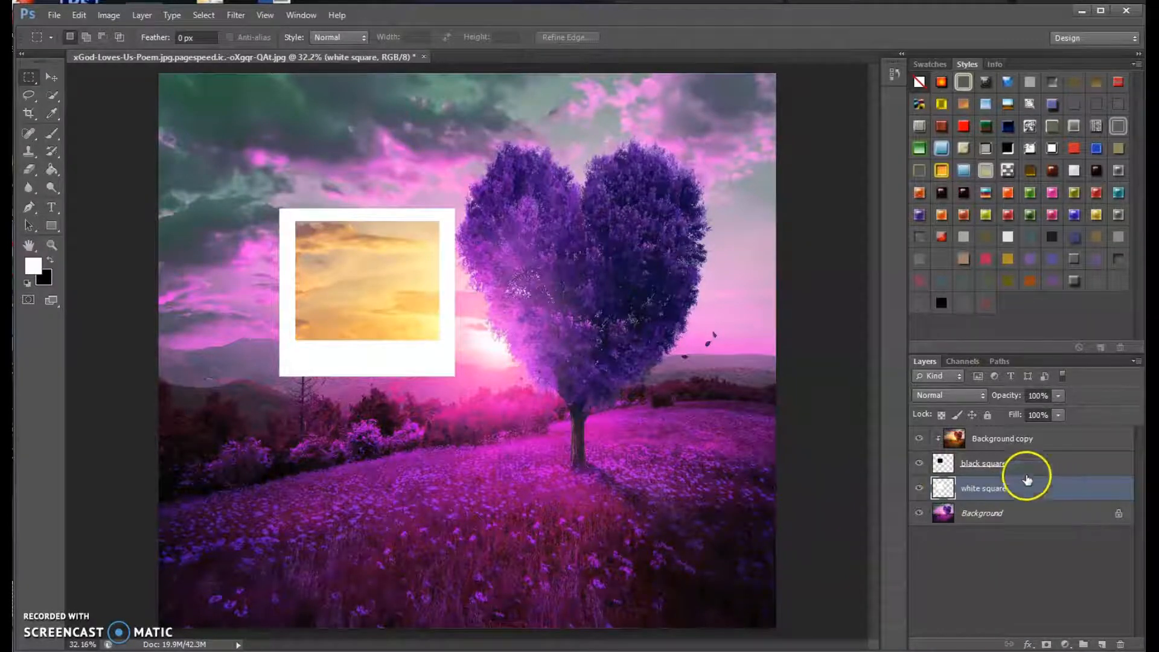
Group the Background copy, black square and white square layers together.
{"action": "left_click", "coordinate": [1054, 444]}
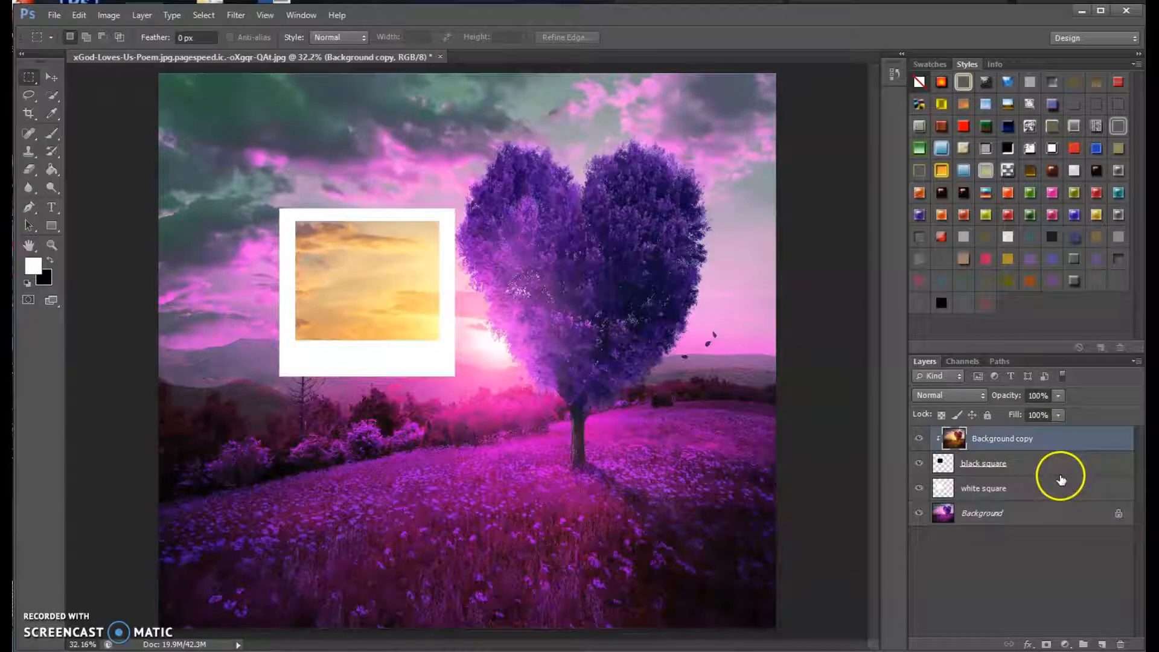
{"action": "left_click", "coordinate": [1034, 466], "text": "shift"}
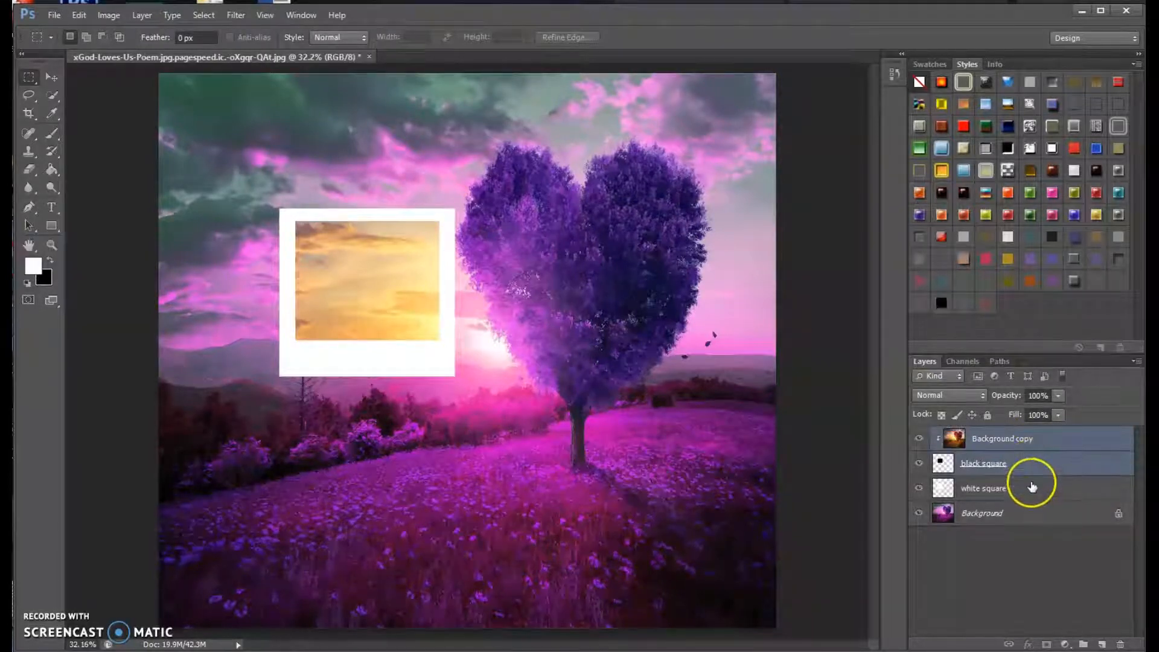
{"action": "left_click", "coordinate": [1033, 486], "text": "shift"}
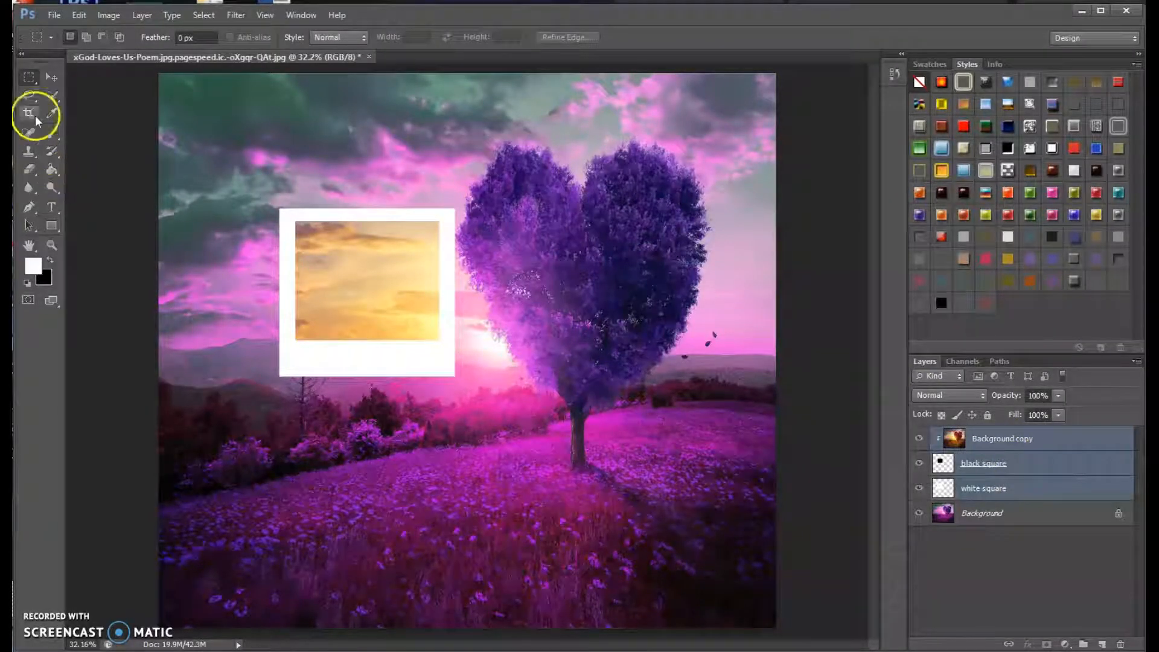
{"action": "left_click", "coordinate": [140, 15]}
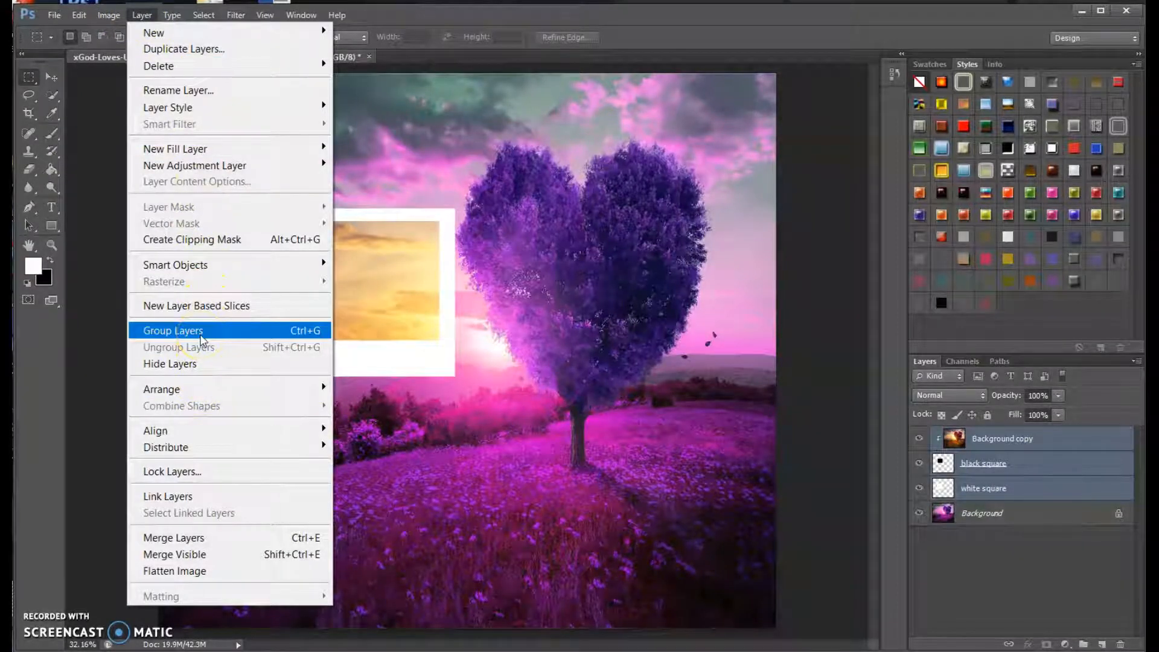
{"action": "left_click", "coordinate": [201, 338]}
{"action": "double_click", "coordinate": [966, 436]}
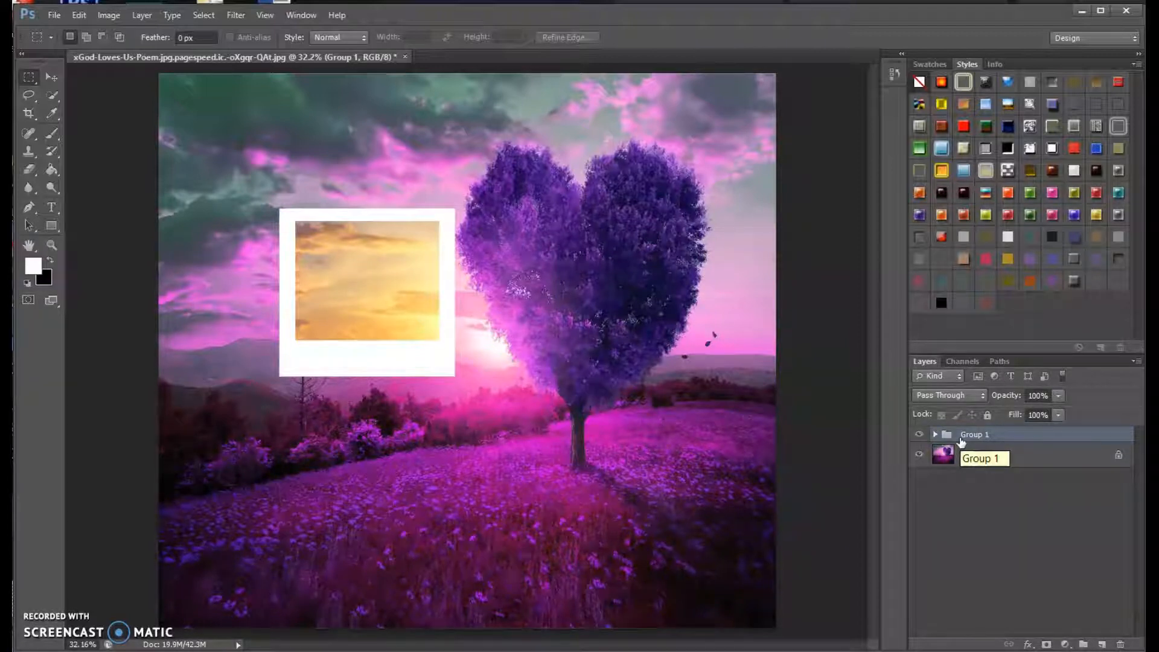
{"action": "left_click", "coordinate": [938, 446]}
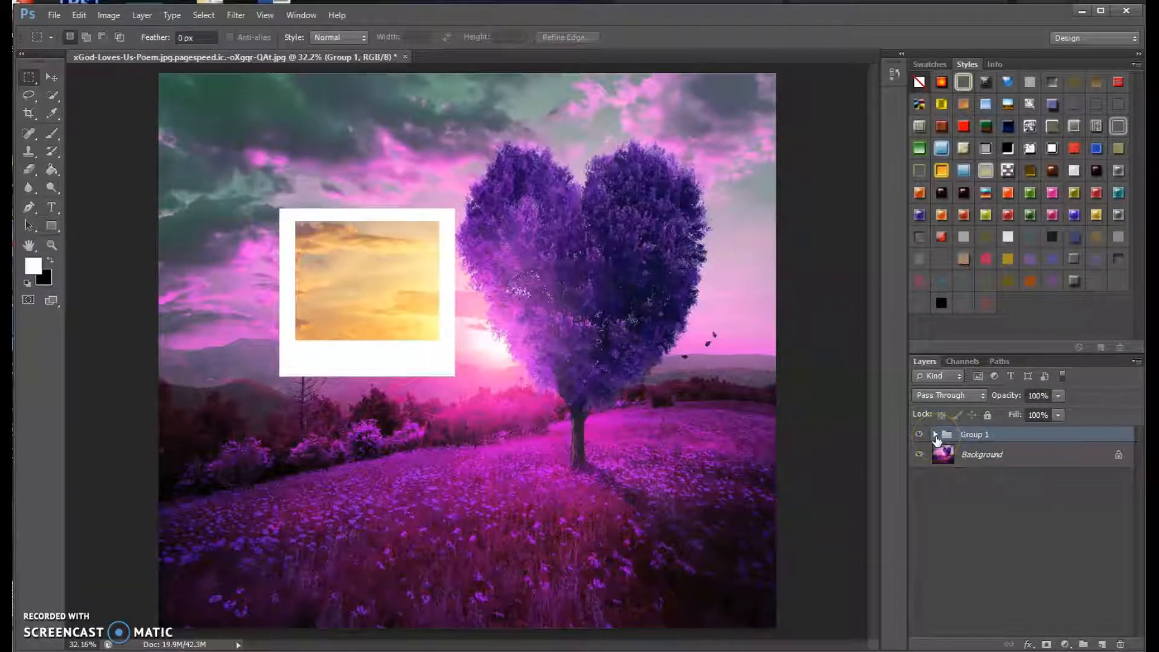
{"action": "left_click", "coordinate": [936, 435]}
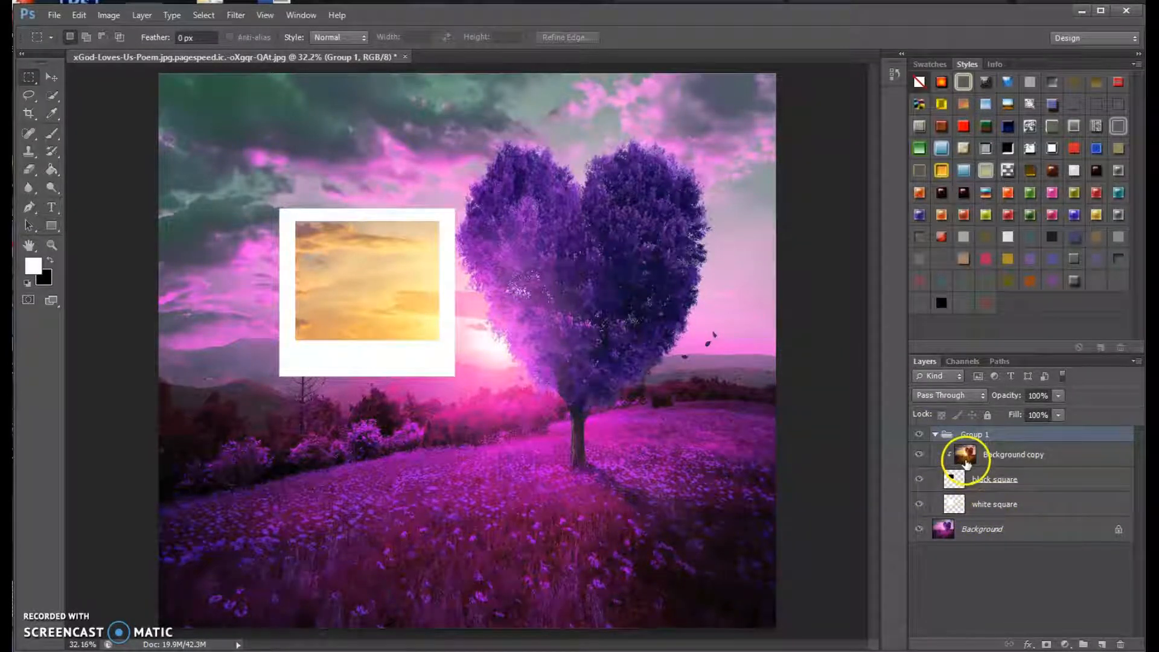
{"action": "left_click", "coordinate": [936, 434]}
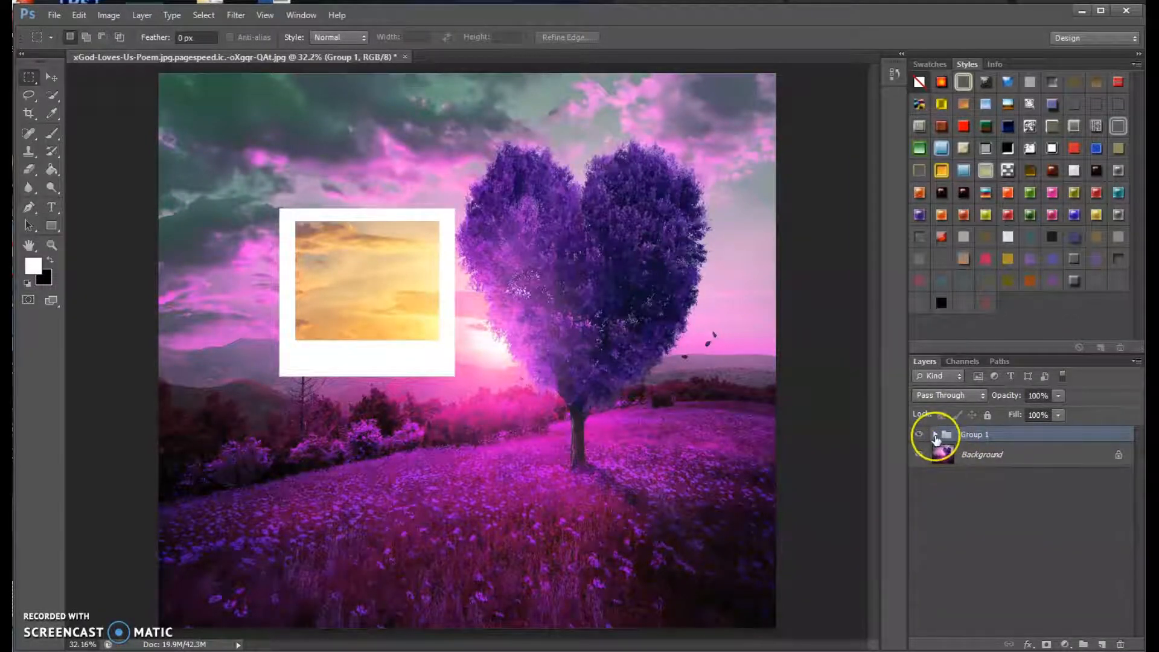
Move the black square and white square layers in Group 1 together up over the top of the heart tree.
{"action": "left_click", "coordinate": [936, 435]}
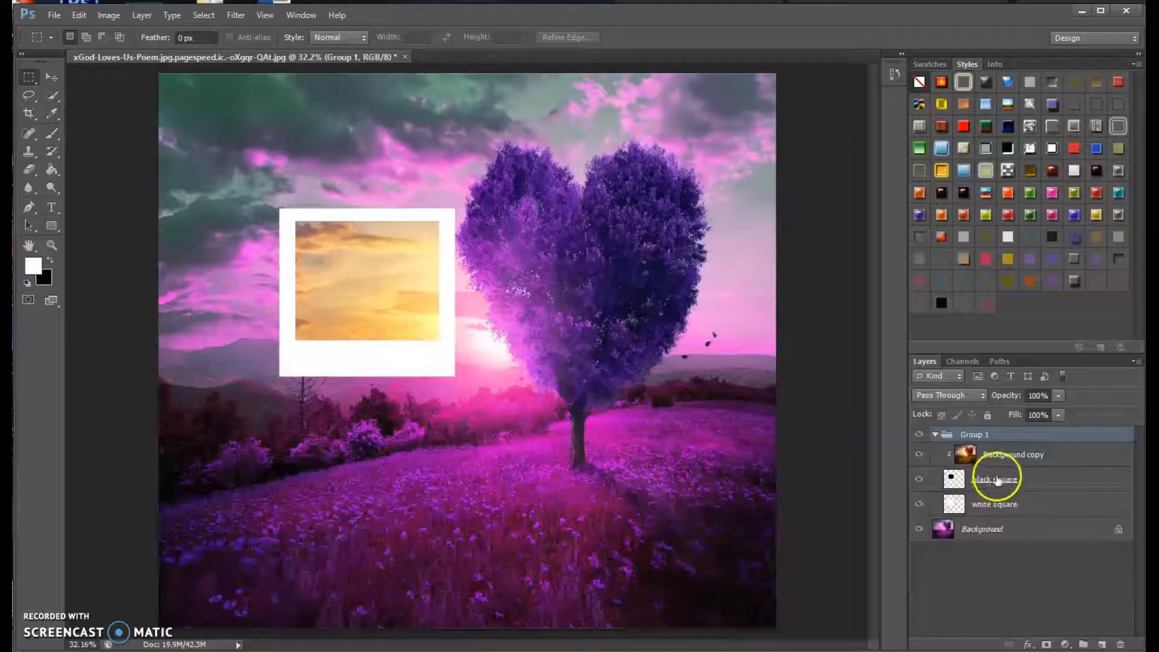
{"action": "left_click", "coordinate": [1039, 481]}
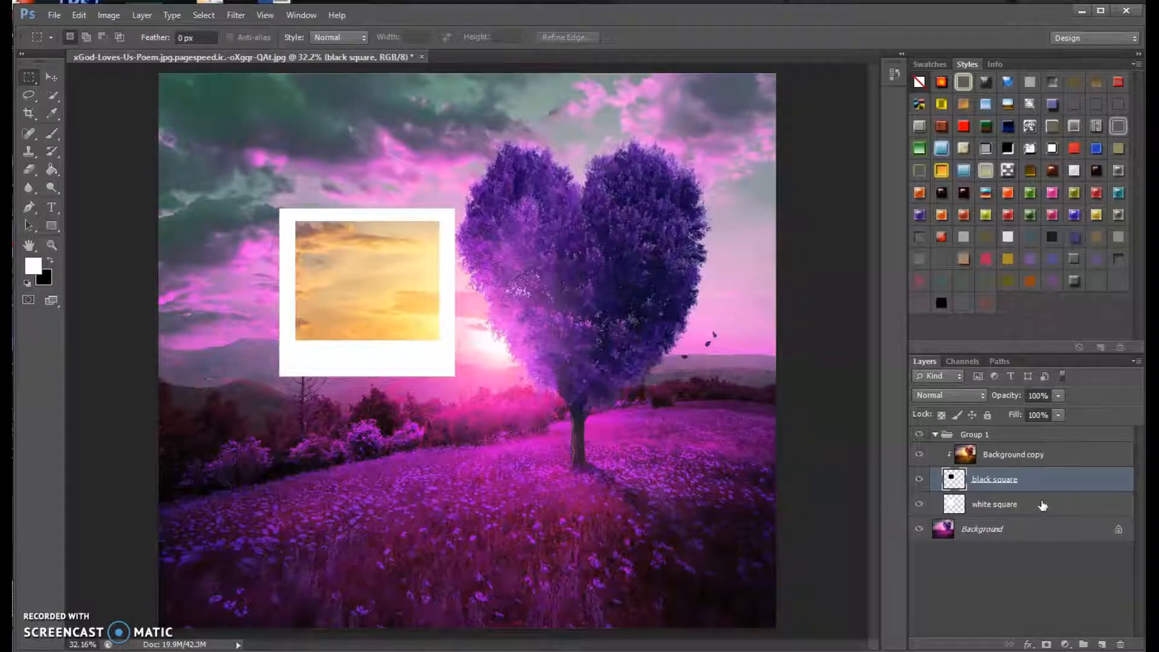
{"action": "left_click", "coordinate": [1034, 509], "text": "shift"}
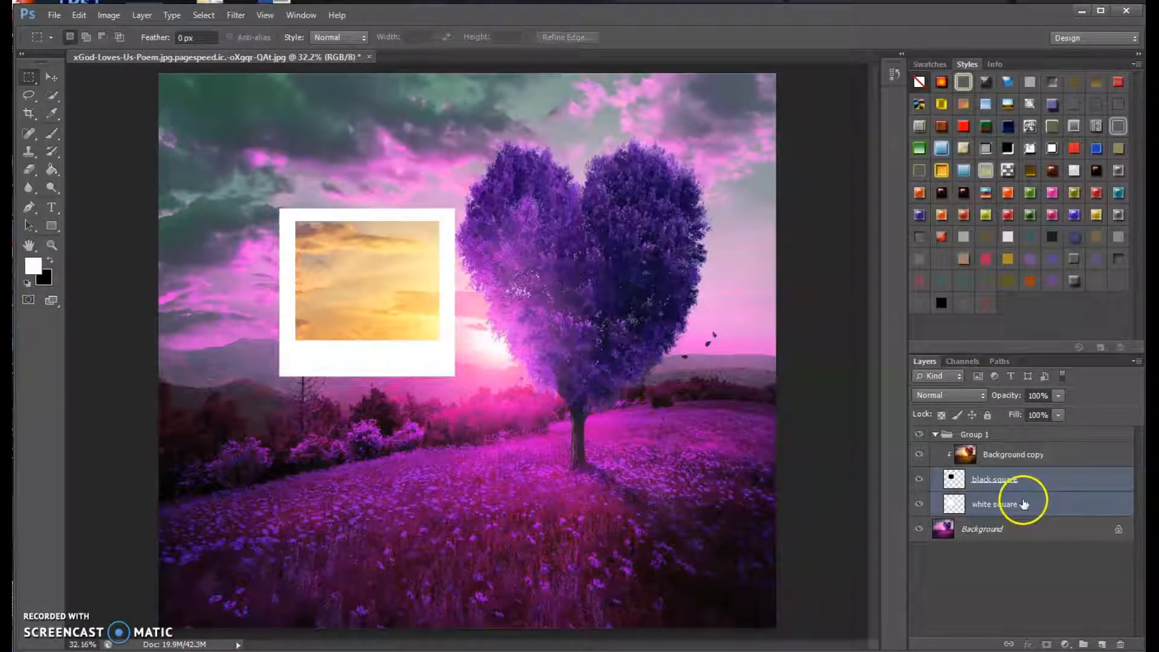
{"action": "left_click", "coordinate": [52, 77]}
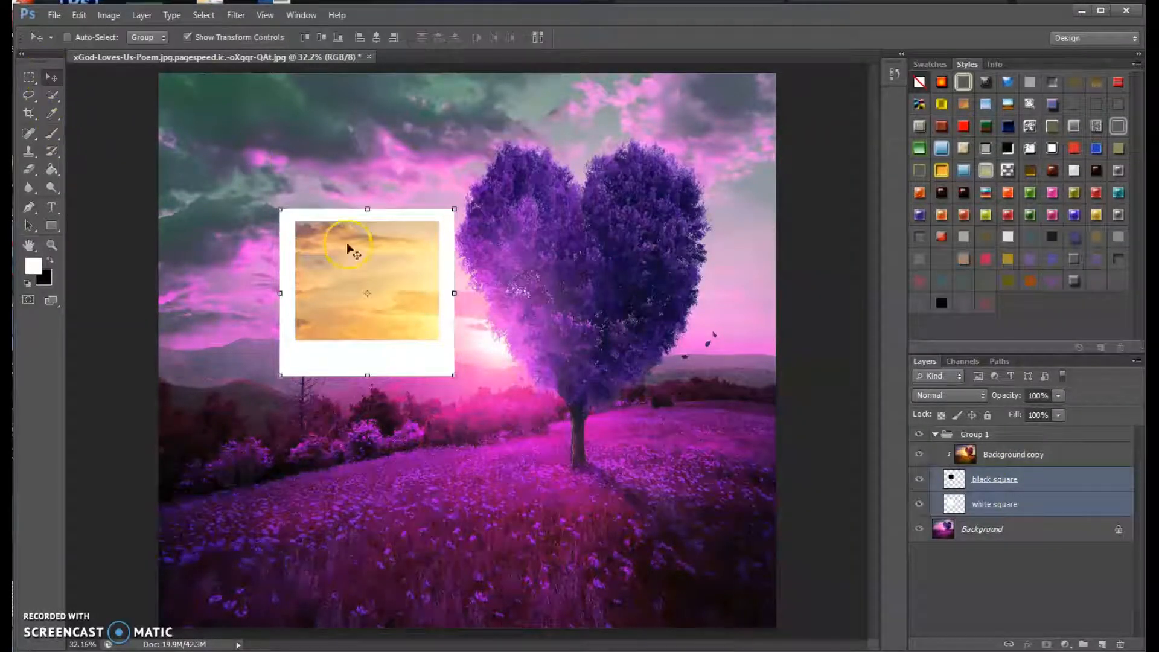
{"action": "left_click_drag", "start_coordinate": [365, 360], "coordinate": [548, 253]}
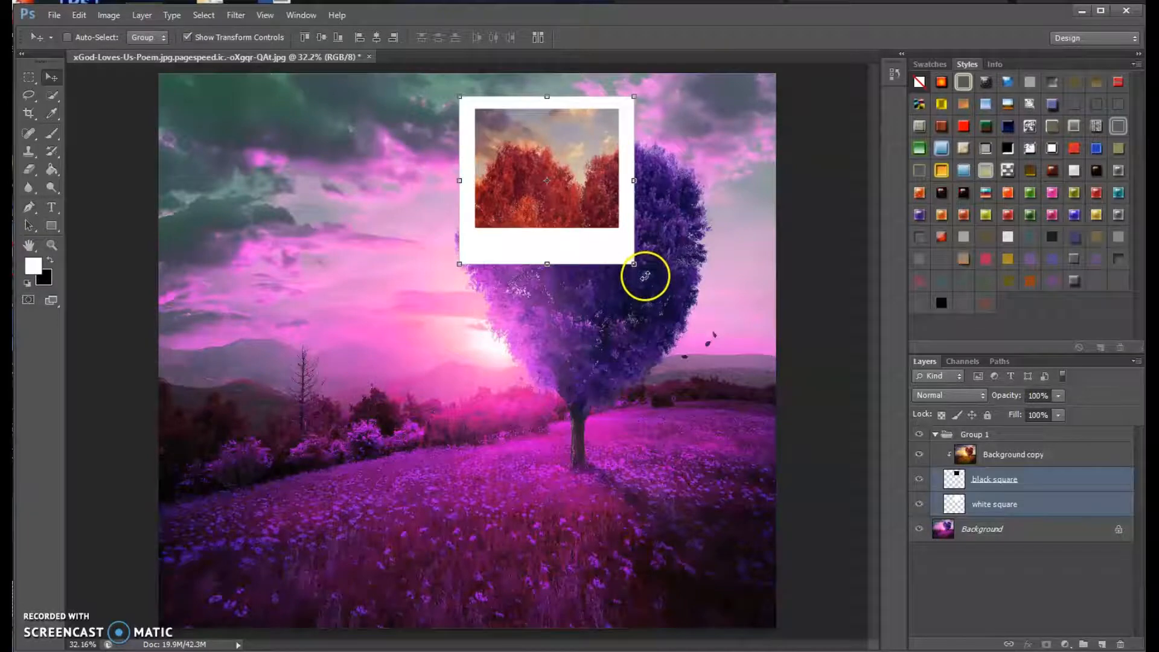
Rotate both frame squares about -16.55° with Free Transform, shift them slightly over the tree's crown and apply the transformation.
{"action": "key", "text": "ctrl+t"}
{"action": "left_click_drag", "start_coordinate": [665, 259], "coordinate": [675, 248]}
{"action": "left_click_drag", "start_coordinate": [608, 228], "coordinate": [665, 255]}
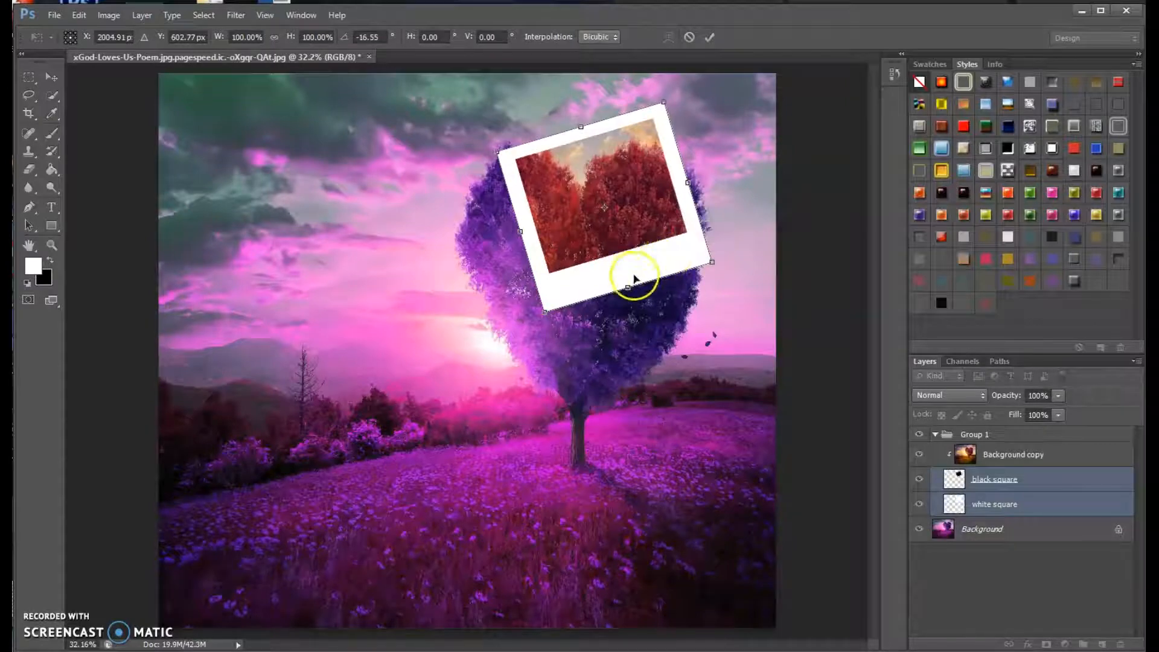
{"action": "left_click", "coordinate": [51, 77]}
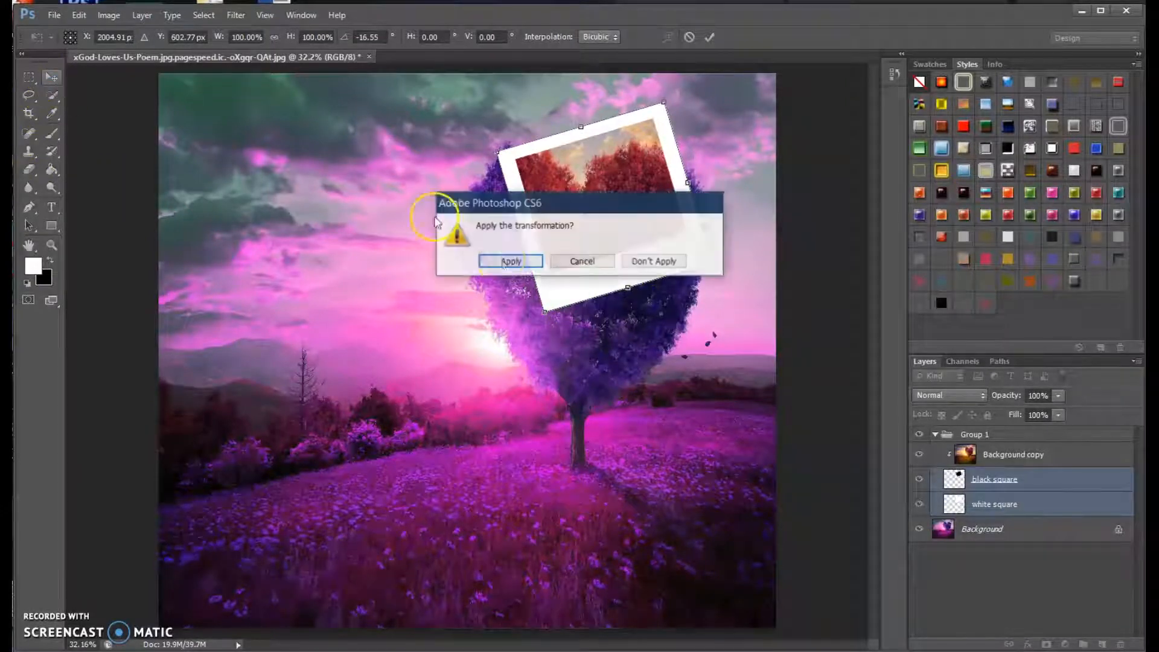
{"action": "left_click", "coordinate": [514, 263]}
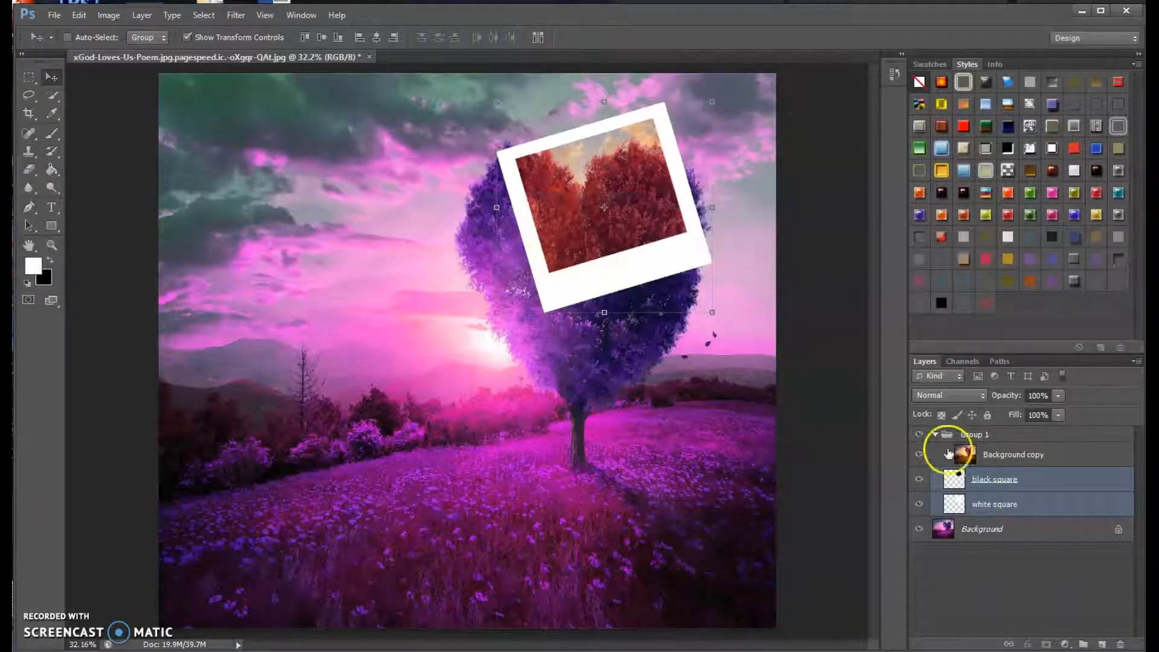
Collapse Group 1 and duplicate it, keeping the default name.
{"action": "left_click", "coordinate": [936, 435]}
{"action": "left_click", "coordinate": [1003, 438]}
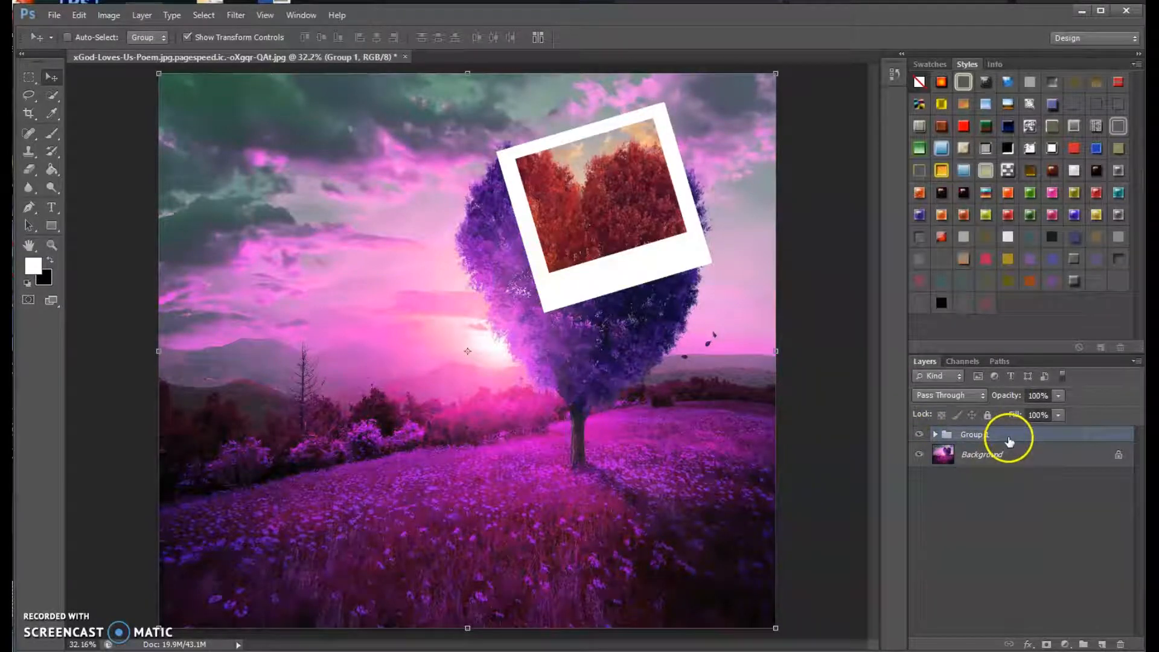
{"action": "right_click", "coordinate": [1015, 445]}
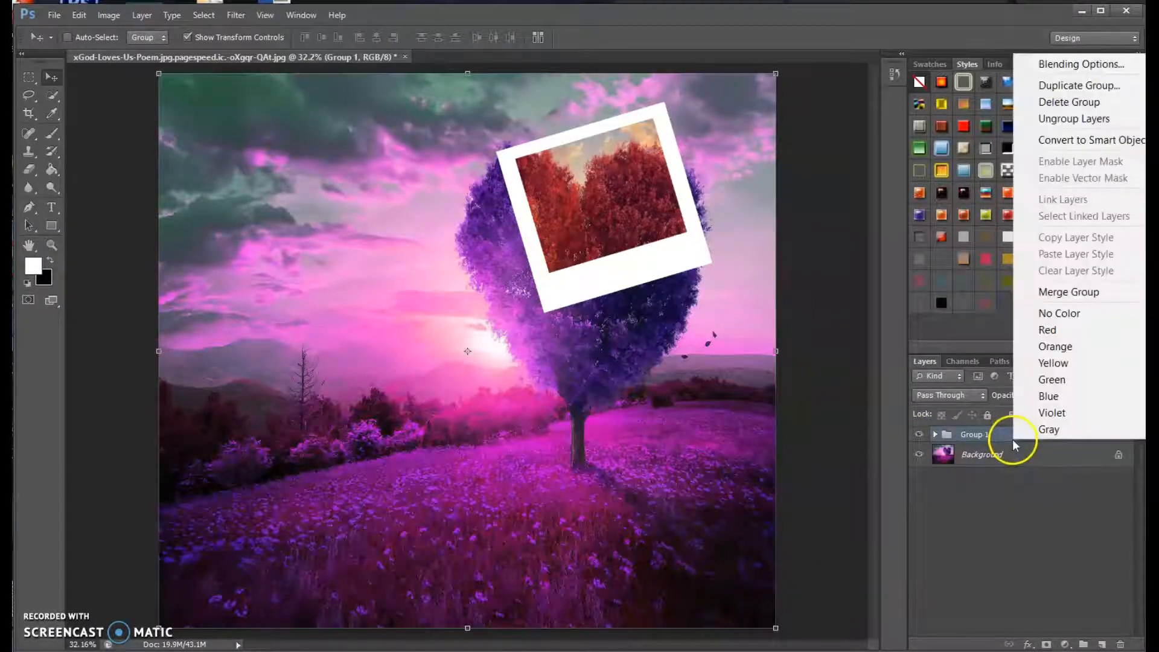
{"action": "left_click", "coordinate": [1057, 88]}
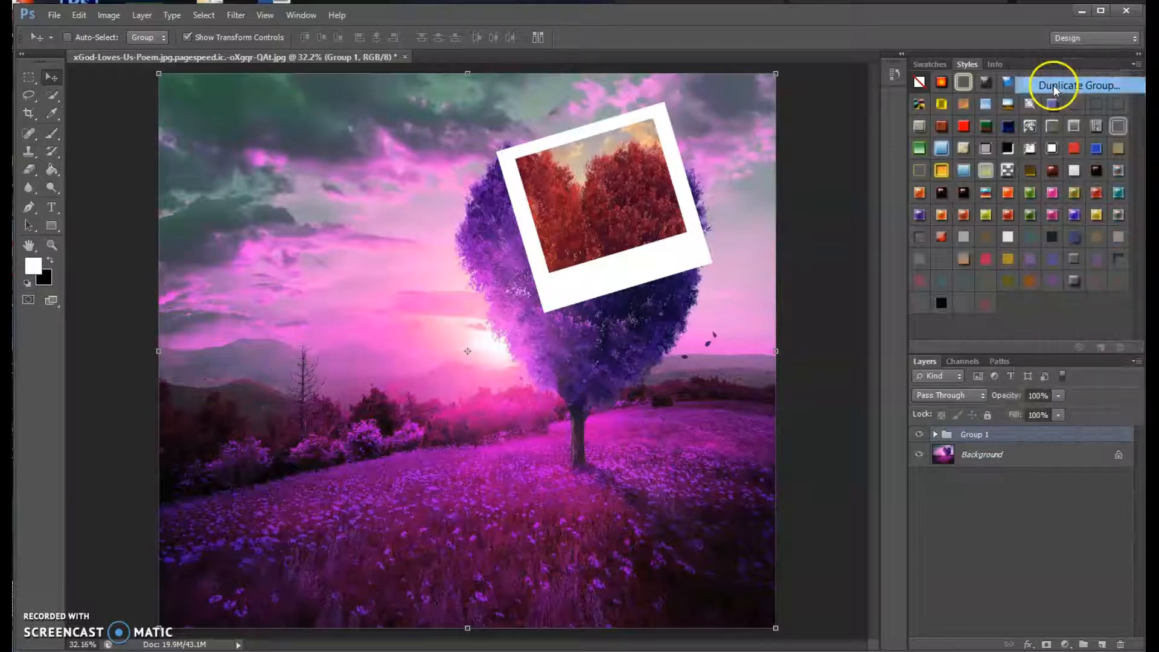
{"action": "left_click", "coordinate": [682, 207]}
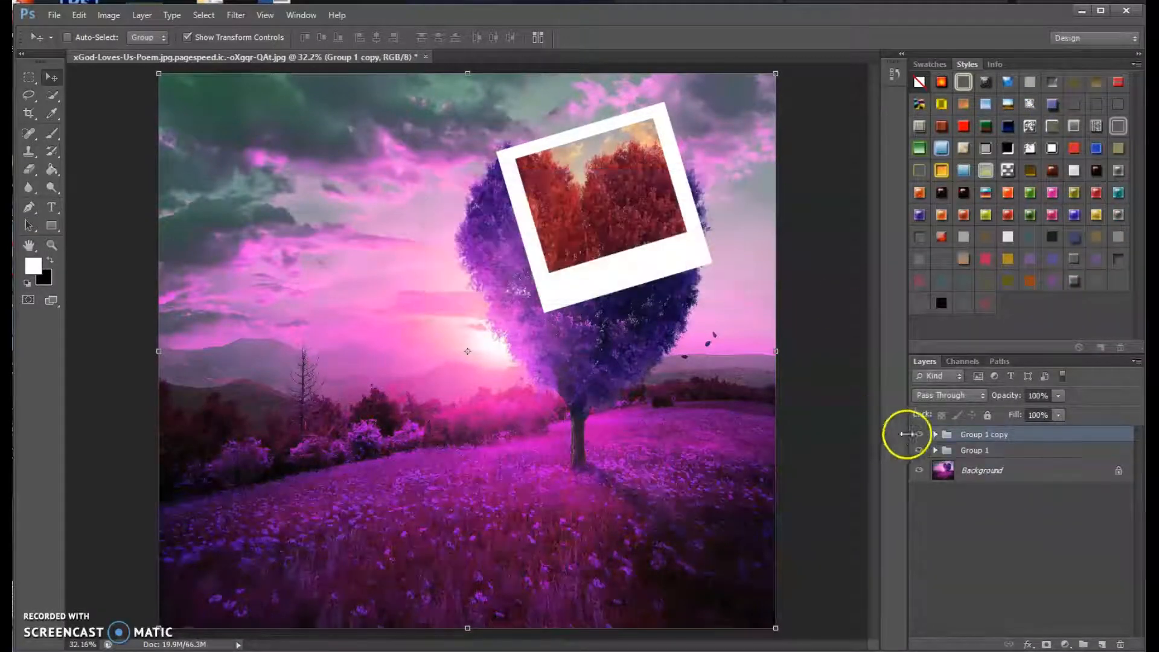
Move the black square and white square layers in Group 1 copy together to the sky left of the first frame.
{"action": "left_click", "coordinate": [935, 435]}
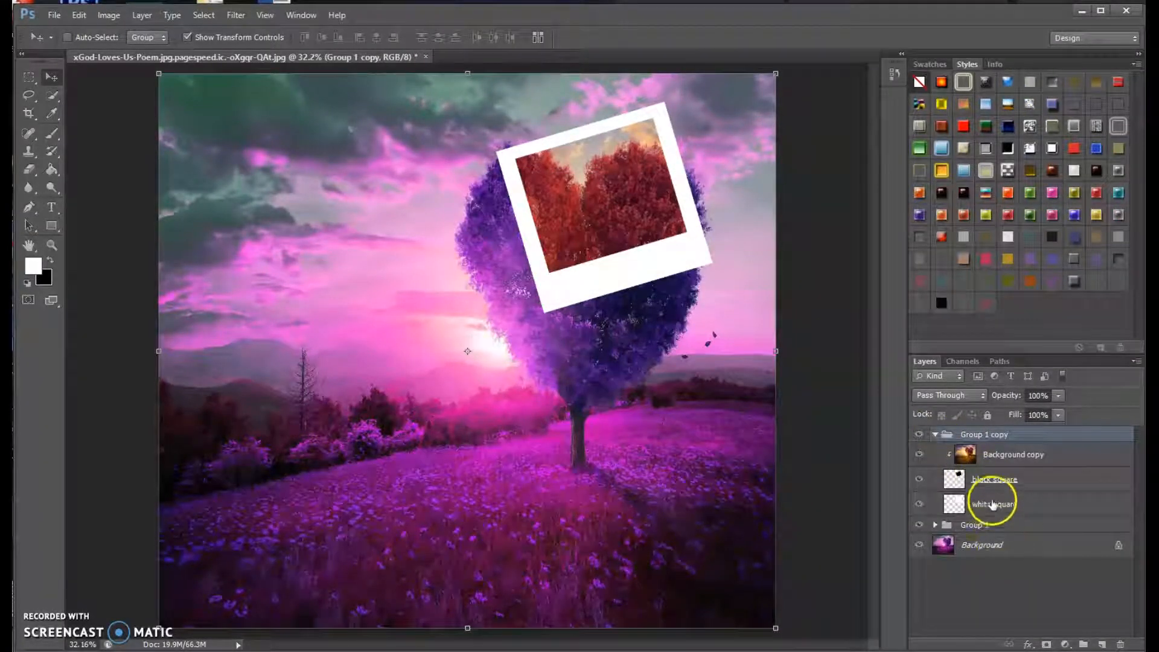
{"action": "left_click", "coordinate": [1034, 482]}
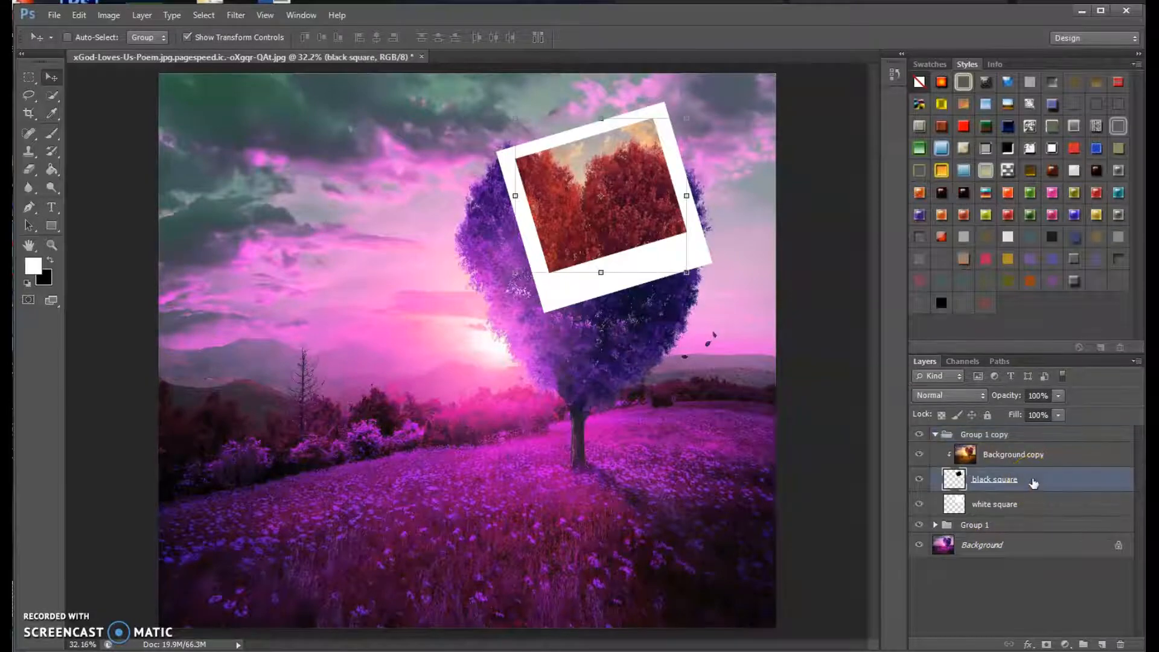
{"action": "left_click_drag", "start_coordinate": [1034, 483], "coordinate": [1031, 514]}
{"action": "left_click", "coordinate": [1032, 509], "text": "shift"}
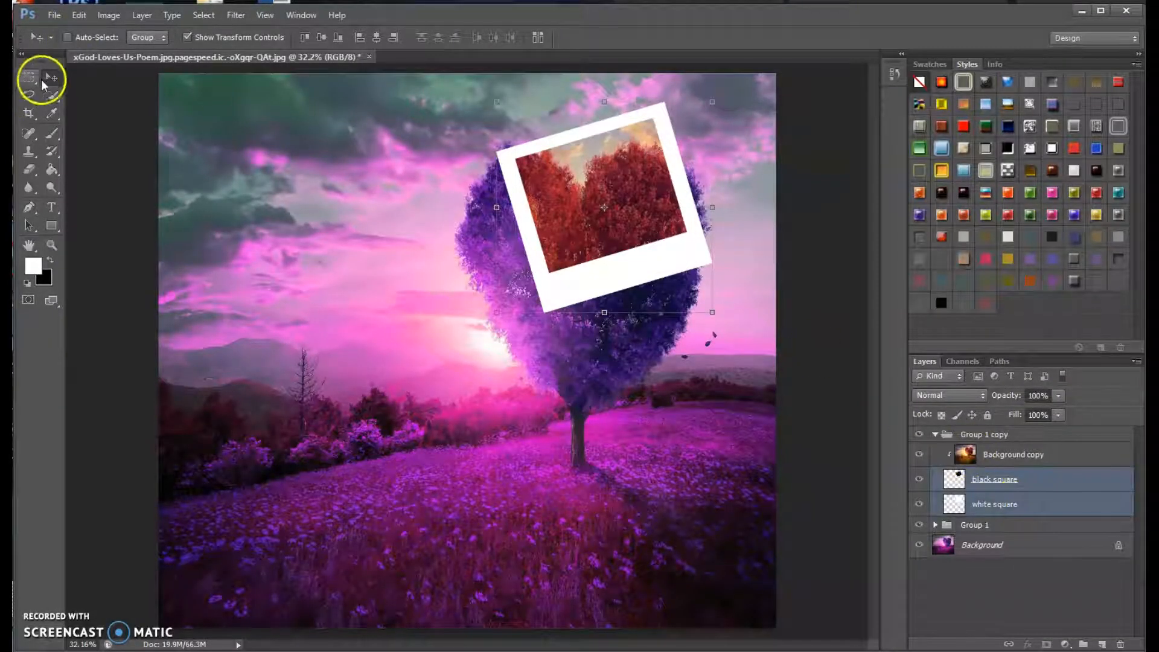
{"action": "left_click_drag", "start_coordinate": [601, 310], "coordinate": [371, 328]}
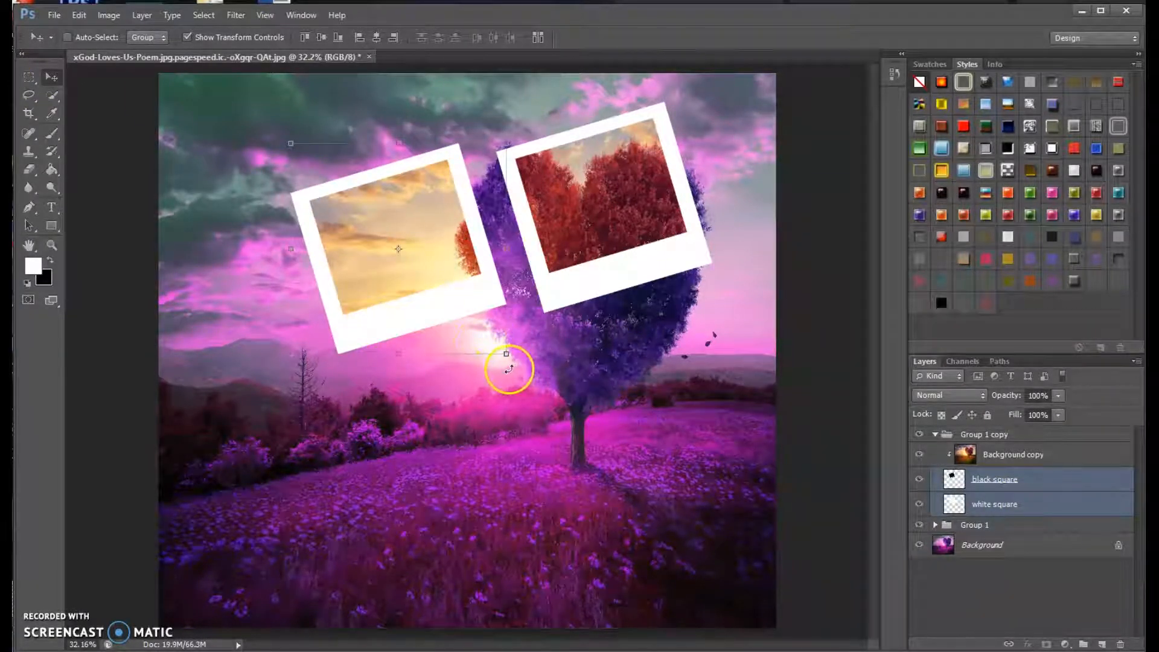
Rotate both squares in Group 1 copy 44.08° with Free Transform, shift them to overlap the first frame and apply the transformation.
{"action": "key", "text": "ctrl+t"}
{"action": "left_click_drag", "start_coordinate": [403, 406], "coordinate": [393, 405]}
{"action": "left_click_drag", "start_coordinate": [407, 325], "coordinate": [464, 305]}
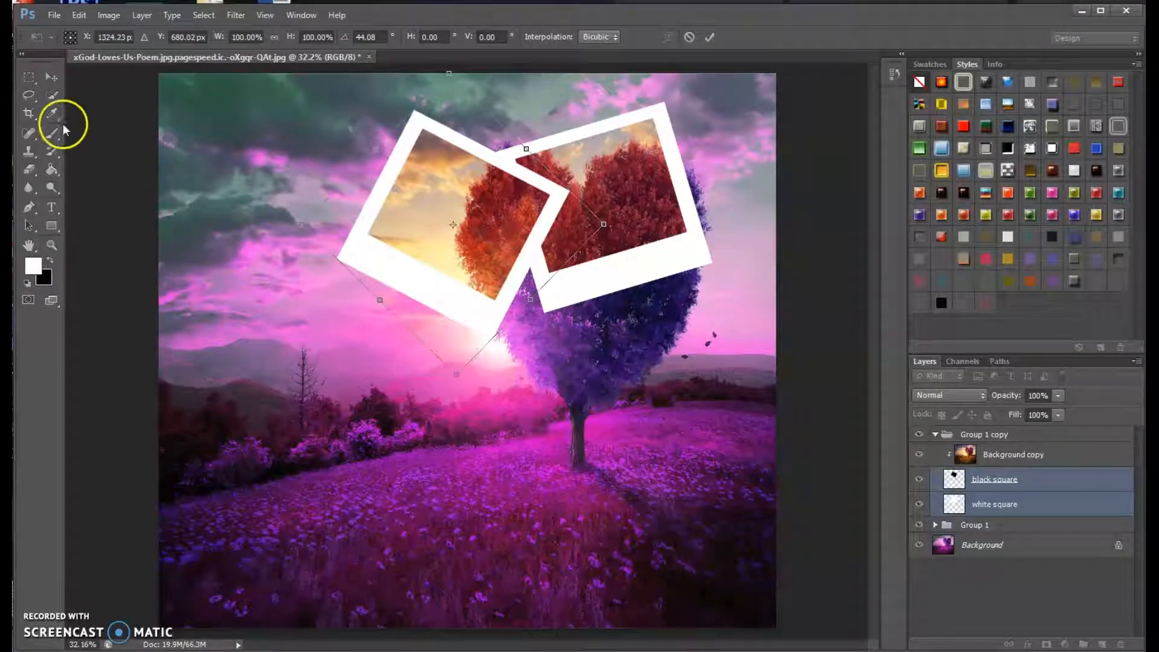
{"action": "left_click", "coordinate": [51, 77]}
{"action": "left_click", "coordinate": [511, 261]}
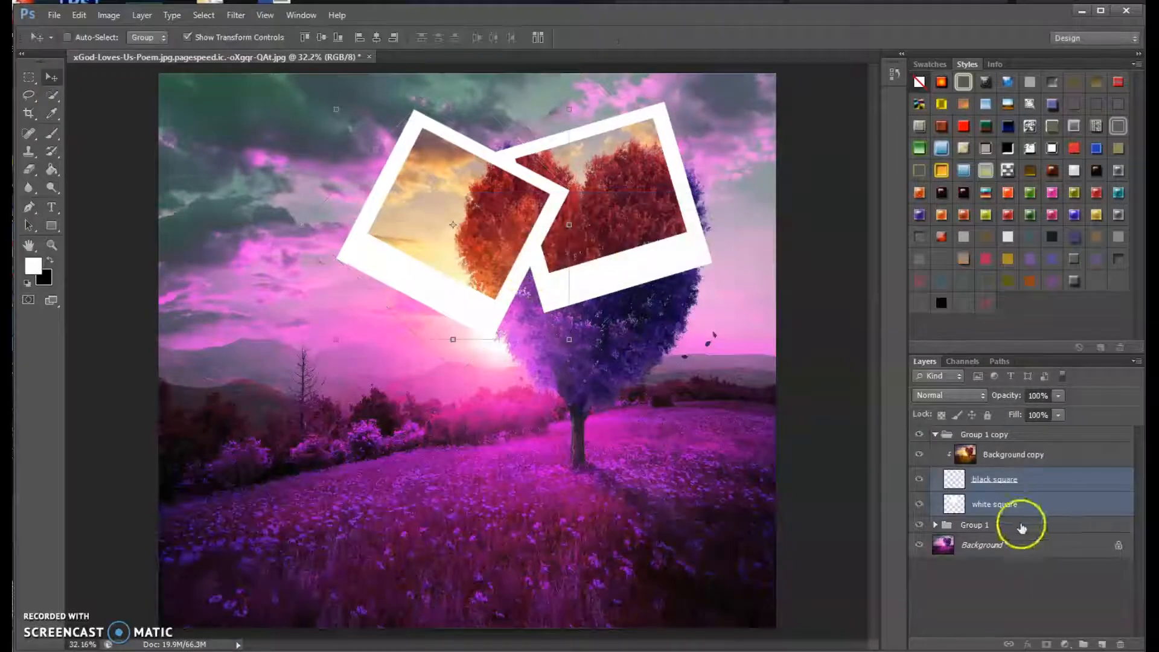
Collapse Group 1 copy and duplicate it, keeping the default name.
{"action": "left_click", "coordinate": [935, 435]}
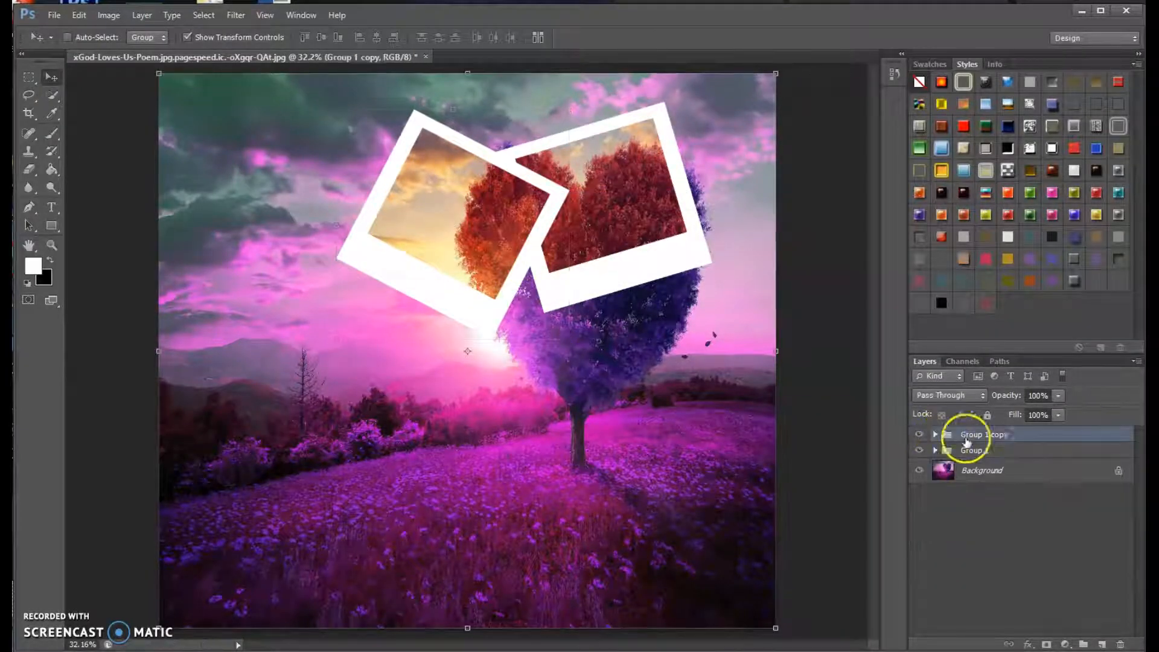
{"action": "right_click", "coordinate": [1000, 433]}
{"action": "left_click", "coordinate": [1064, 76]}
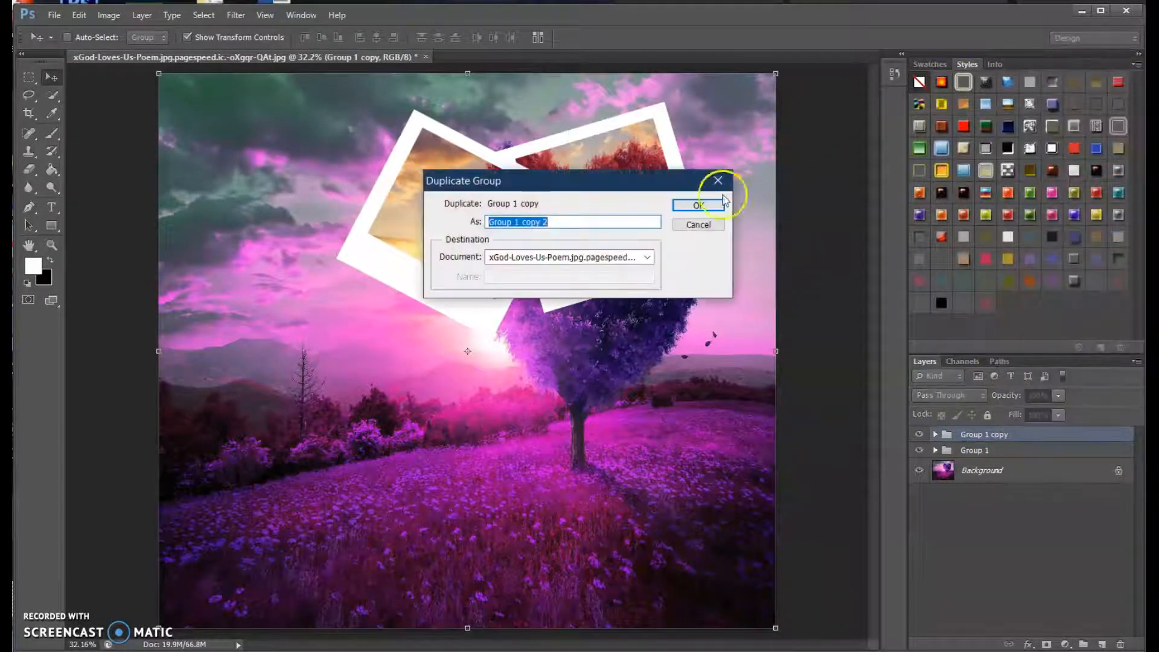
{"action": "left_click", "coordinate": [700, 198]}
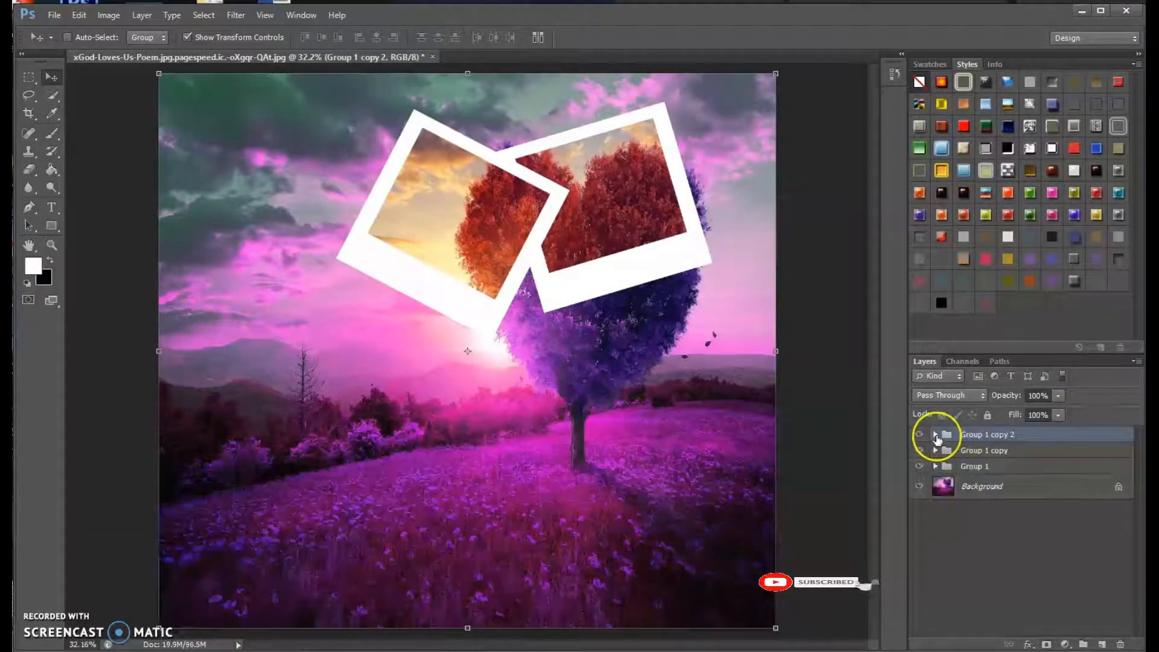
Move the black square and white square layers in Group 1 copy 2 together down over the bushes left of the tree.
{"action": "left_click", "coordinate": [935, 434]}
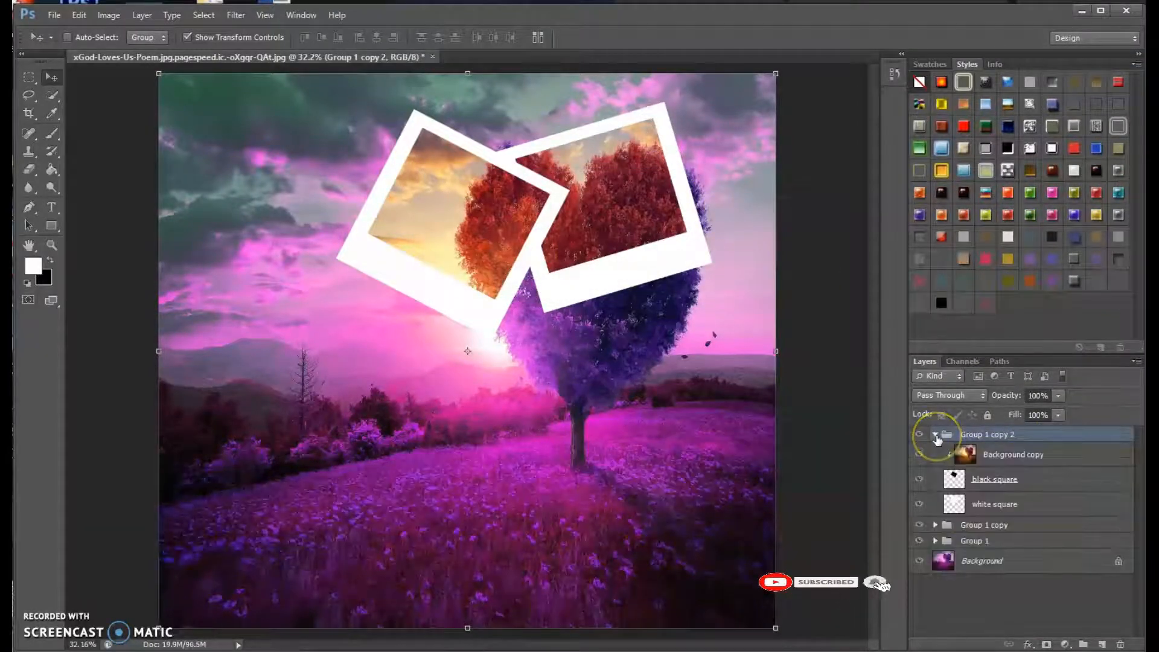
{"action": "left_click", "coordinate": [1034, 484]}
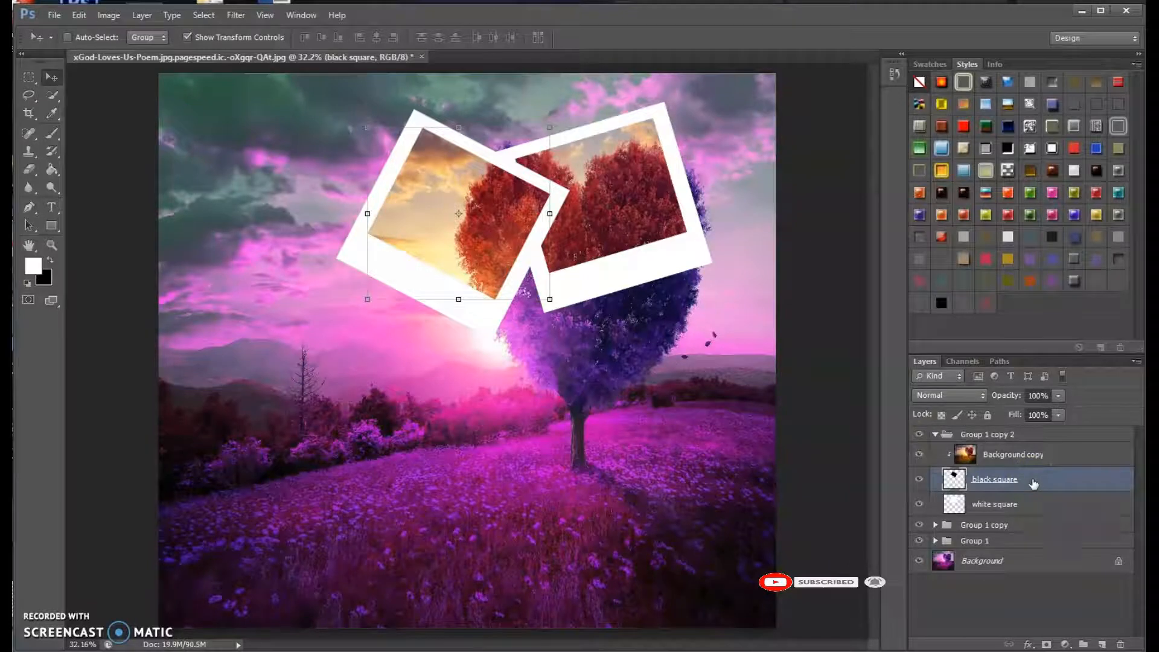
{"action": "left_click", "coordinate": [1027, 506], "text": "shift"}
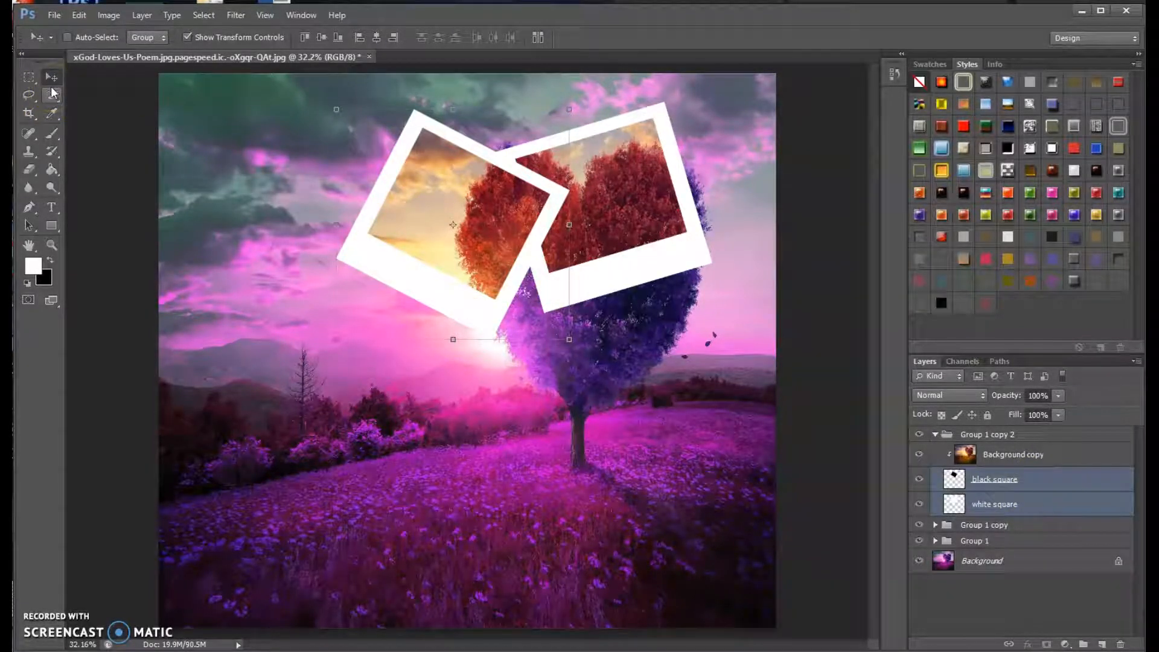
{"action": "left_click", "coordinate": [53, 85]}
{"action": "left_click_drag", "start_coordinate": [440, 313], "coordinate": [405, 499]}
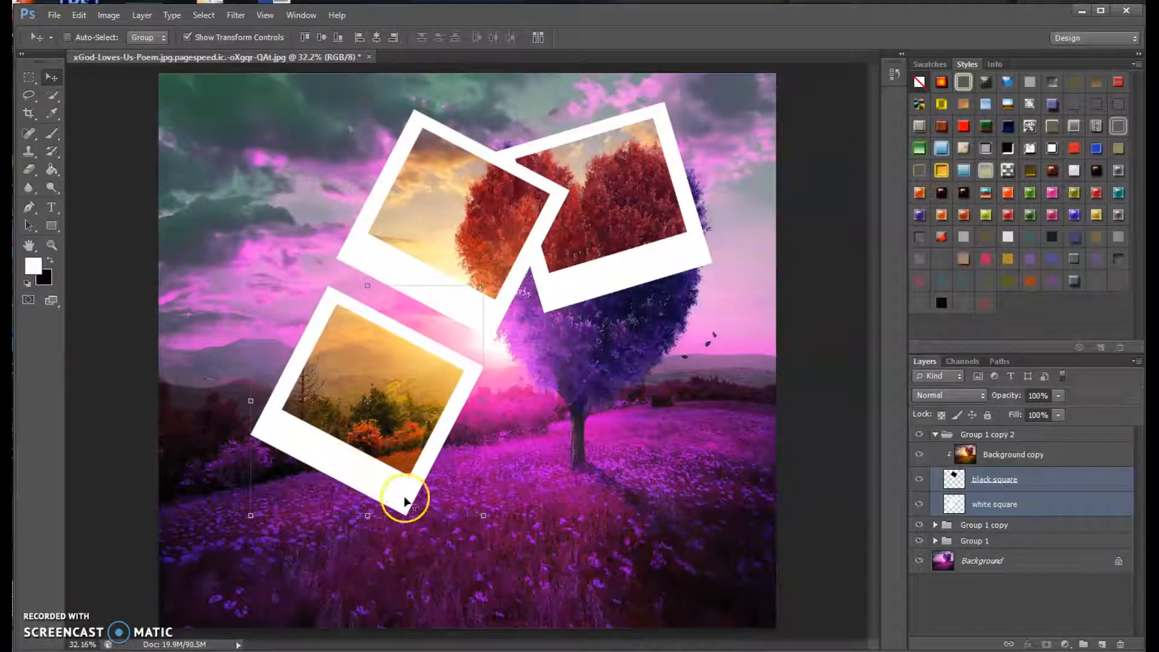
Rotate both squares in Group 1 copy 2 -48.47° with Free Transform, move them over the tree trunk and apply the transformation.
{"action": "key", "text": "ctrl+t"}
{"action": "left_click_drag", "start_coordinate": [499, 526], "coordinate": [575, 380]}
{"action": "left_click_drag", "start_coordinate": [454, 429], "coordinate": [660, 416]}
{"action": "left_click", "coordinate": [60, 85]}
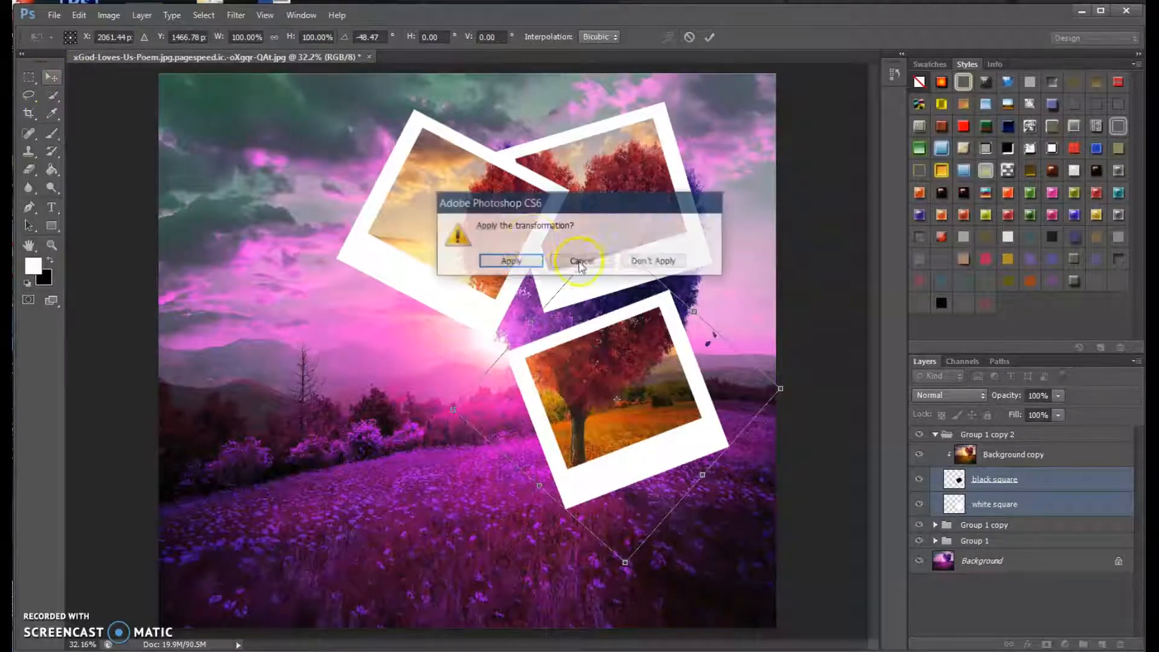
{"action": "left_click", "coordinate": [513, 257]}
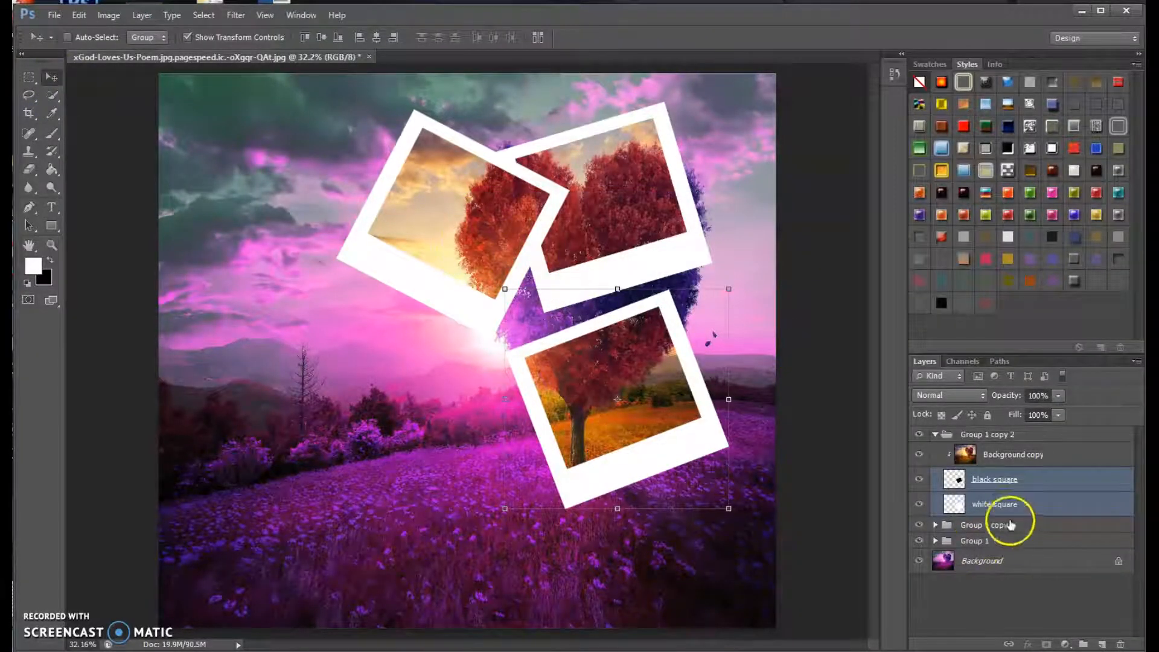
Collapse Group 1 copy 2 and duplicate it, keeping the default name.
{"action": "left_click", "coordinate": [936, 434]}
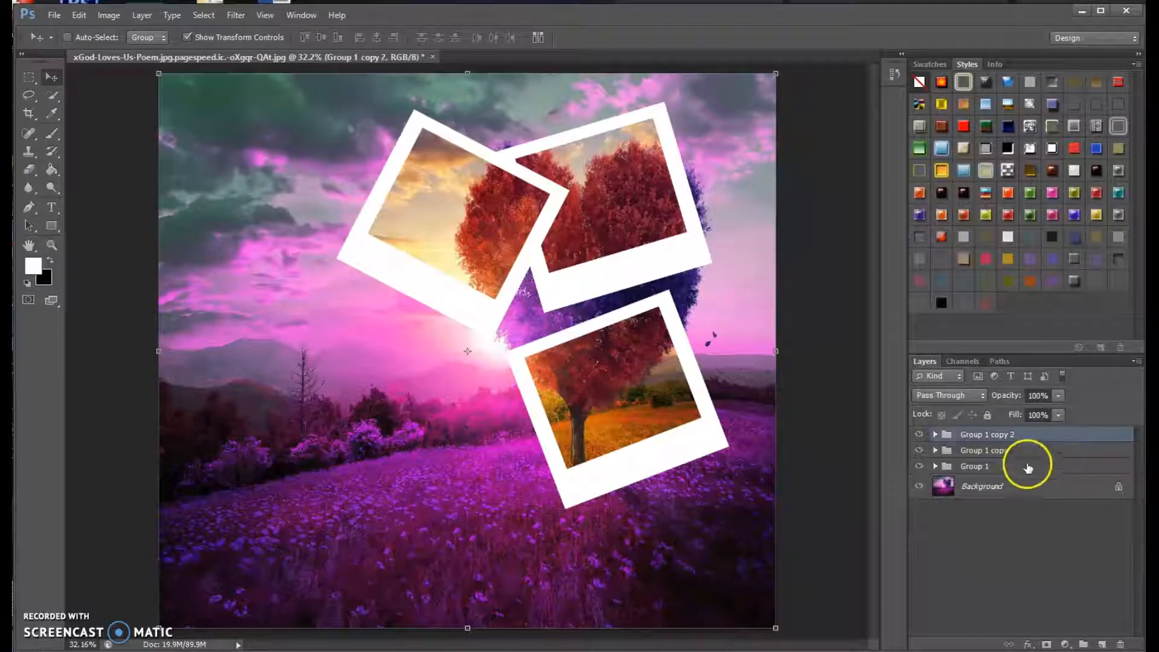
{"action": "right_click", "coordinate": [996, 430]}
{"action": "left_click", "coordinate": [1052, 77]}
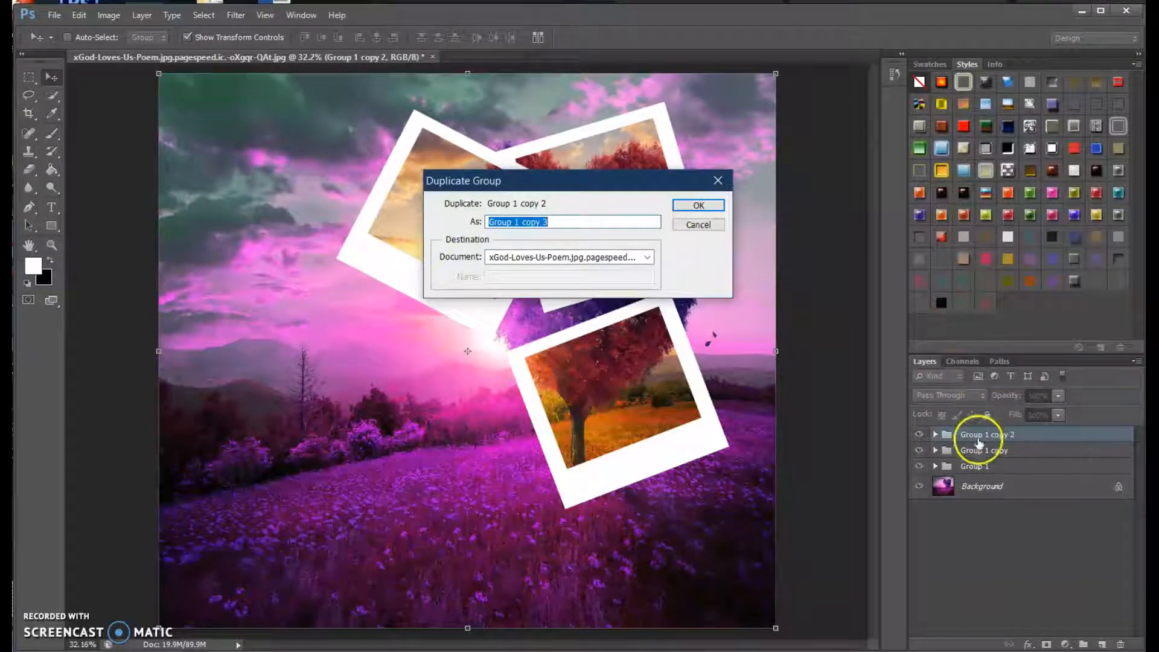
{"action": "left_click", "coordinate": [704, 206]}
Move the black square and white square layers in Group 1 copy 3 together horizontally, left of the trunk frame.
{"action": "left_click", "coordinate": [936, 435]}
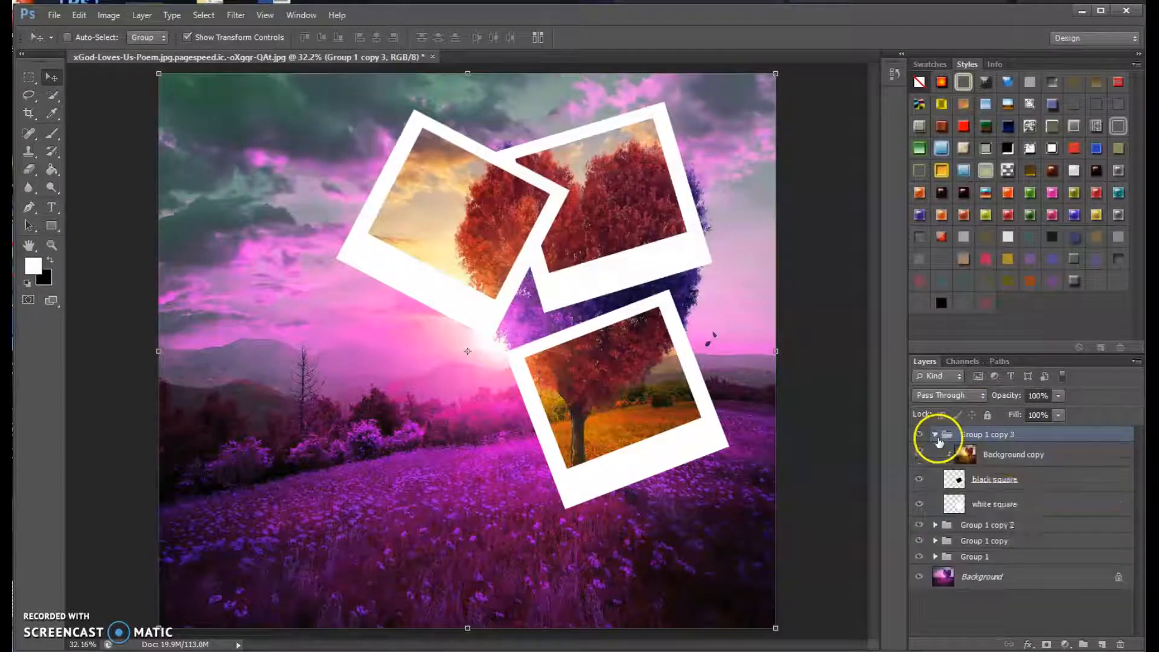
{"action": "left_click", "coordinate": [1037, 482]}
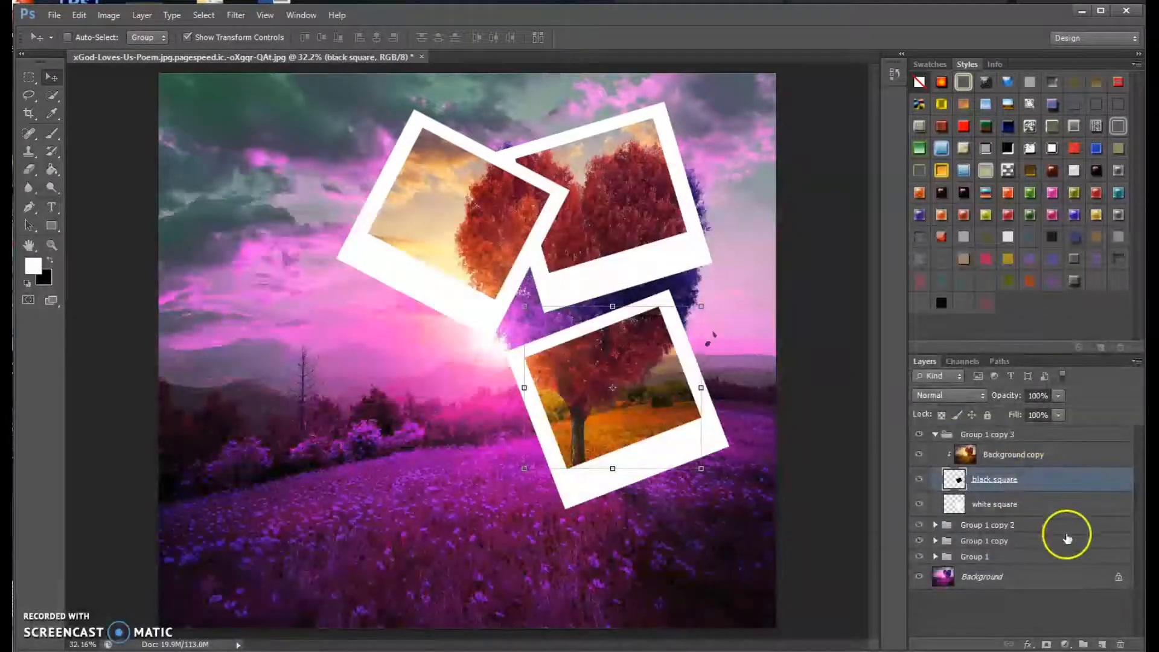
{"action": "left_click", "coordinate": [1034, 504], "text": "shift"}
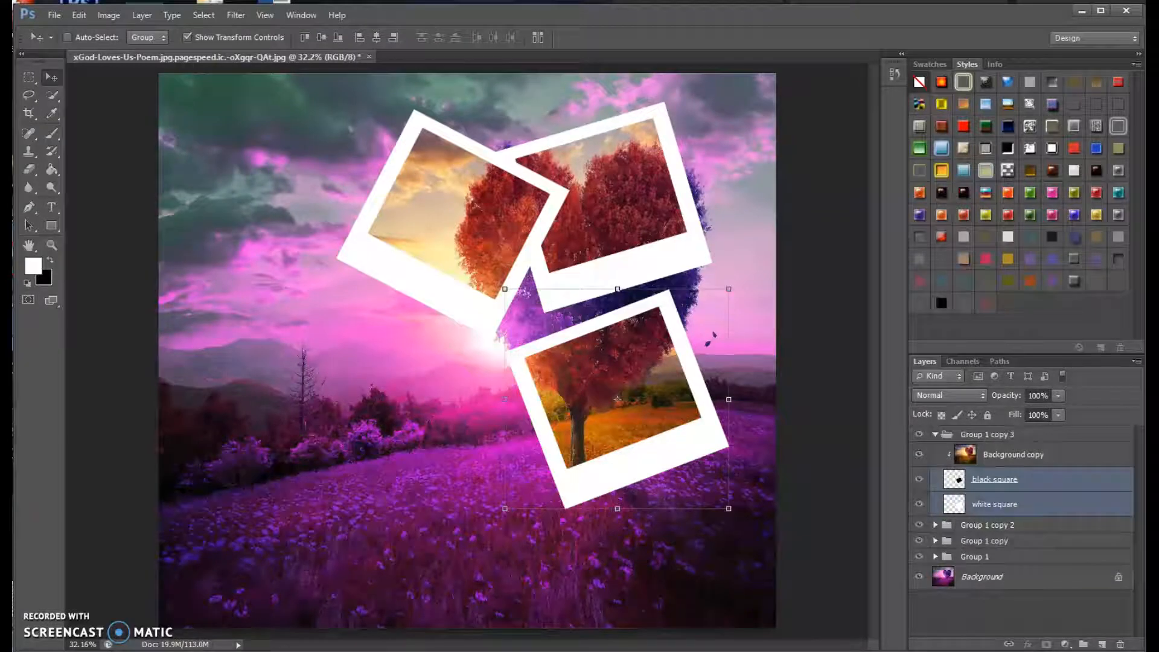
{"action": "left_click_drag", "start_coordinate": [603, 474], "coordinate": [416, 476]}
Rotate both squares in Group 1 copy 3 34.61° with Free Transform, shift them slightly left and apply the transformation.
{"action": "key", "text": "ctrl+t"}
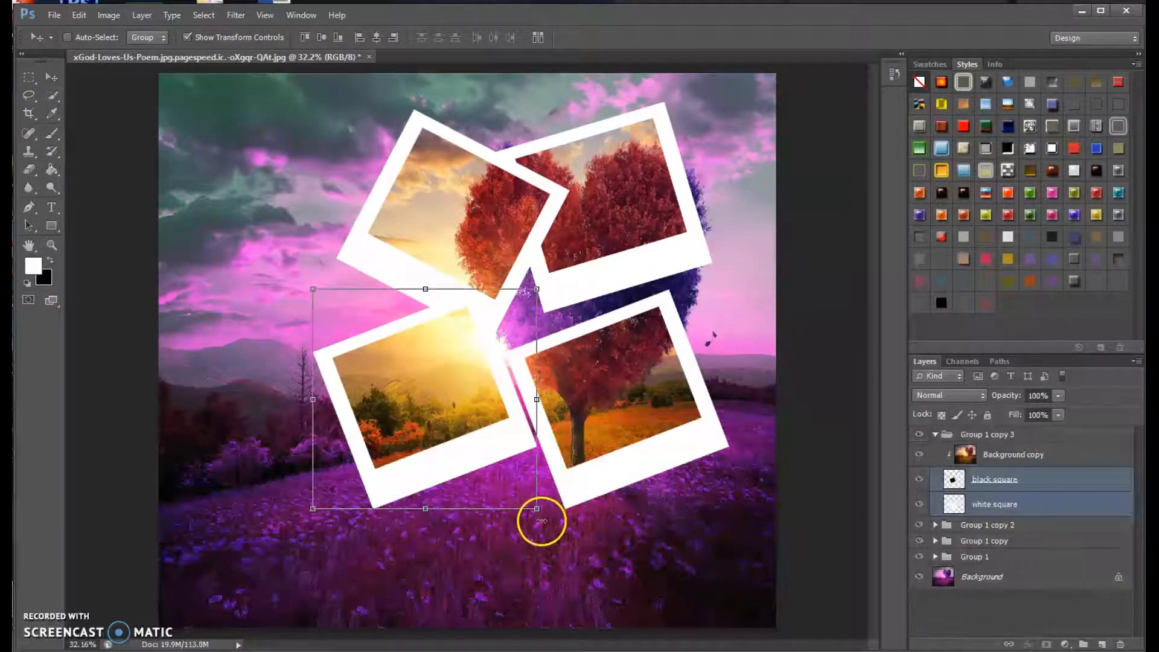
{"action": "left_click_drag", "start_coordinate": [543, 522], "coordinate": [453, 582]}
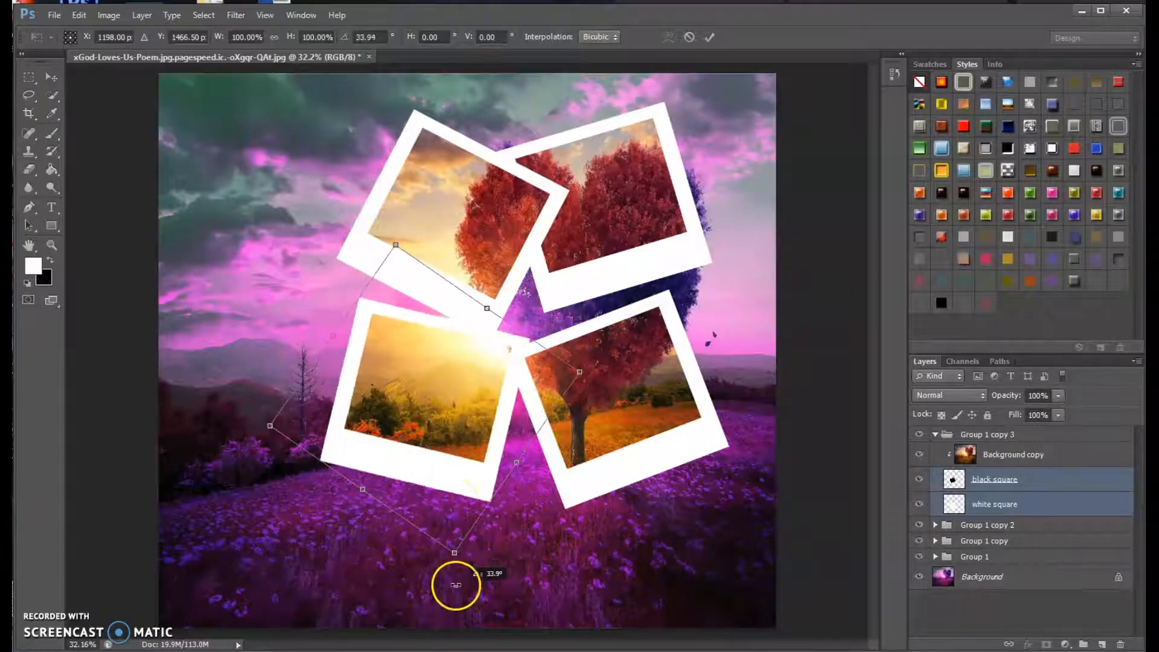
{"action": "left_click_drag", "start_coordinate": [461, 485], "coordinate": [443, 488]}
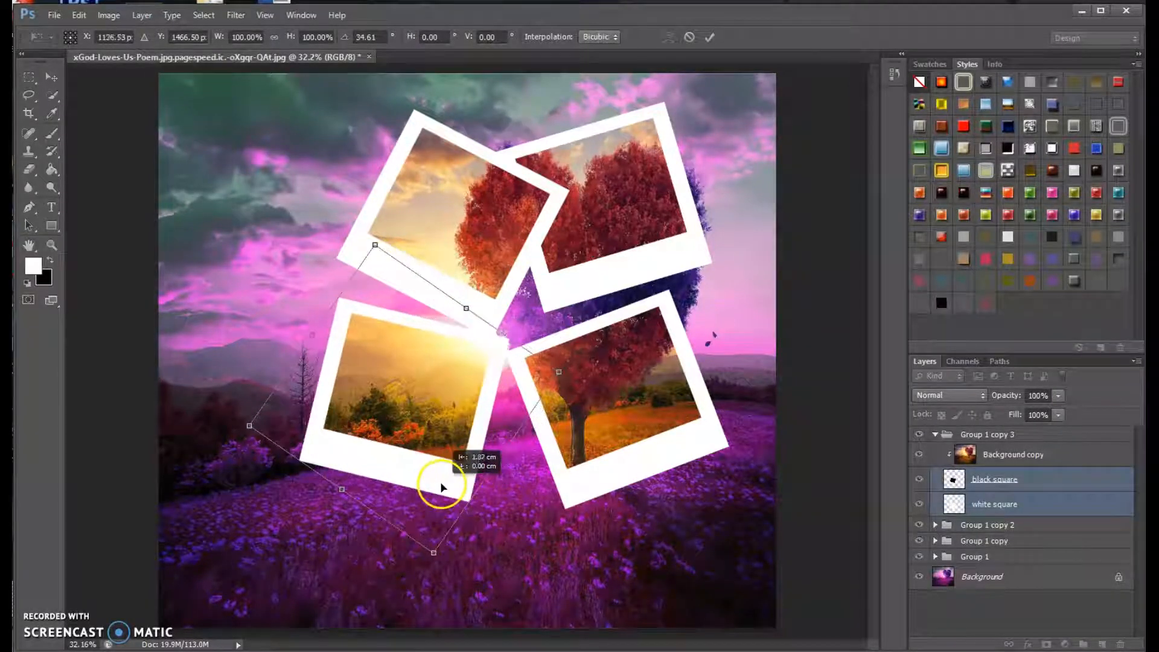
{"action": "left_click", "coordinate": [51, 83]}
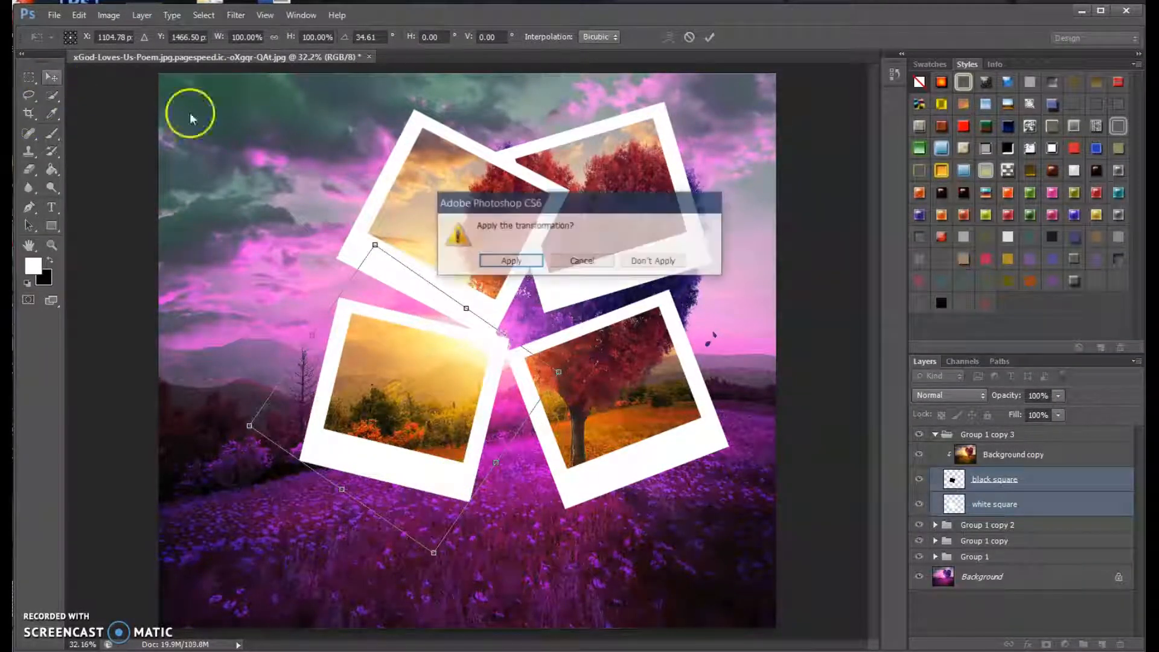
{"action": "left_click", "coordinate": [490, 259]}
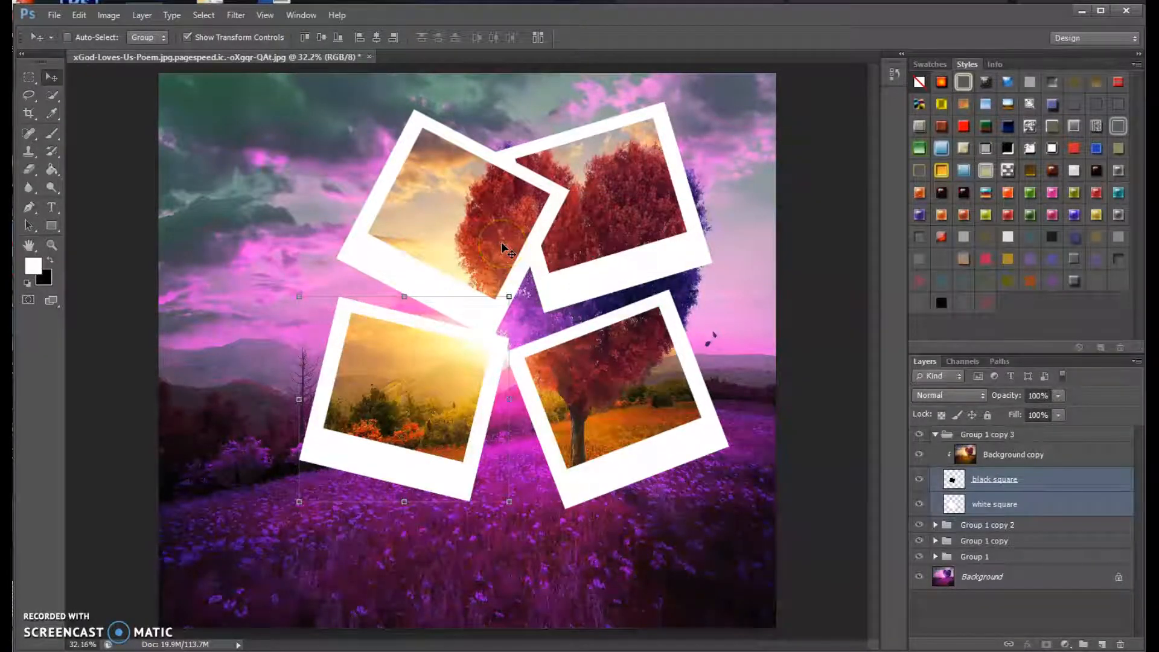
Collapse Group 1 copy 3 and add the text "Polaroid" on the flower meadow below the frames.
{"action": "left_click", "coordinate": [933, 436]}
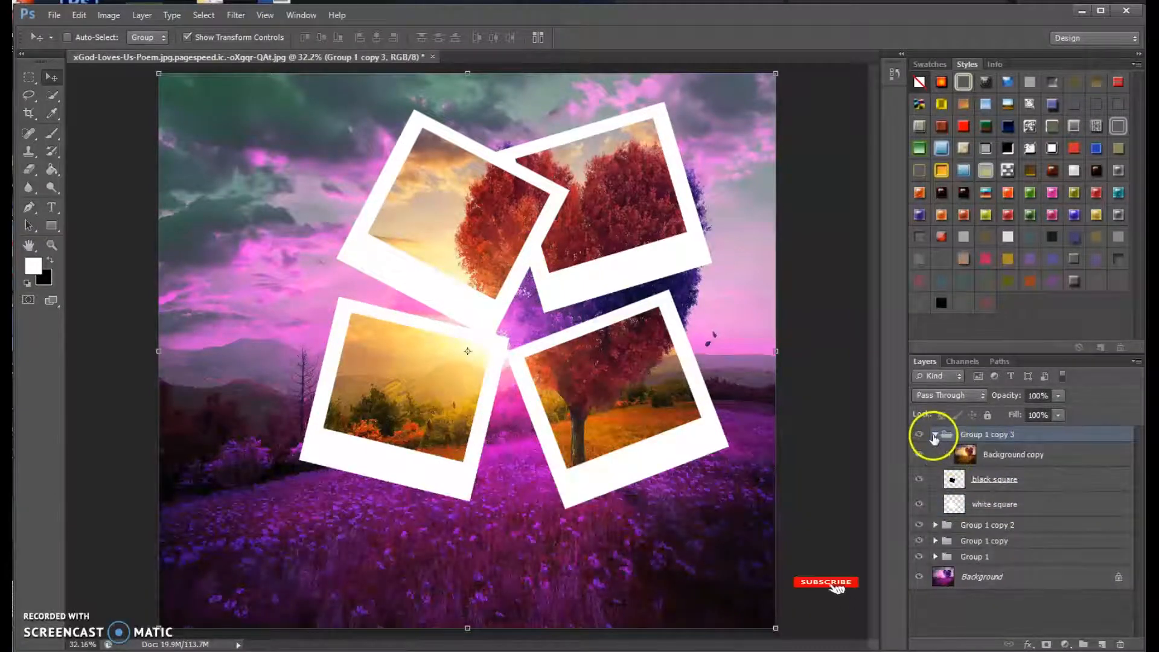
{"action": "left_click", "coordinate": [935, 434]}
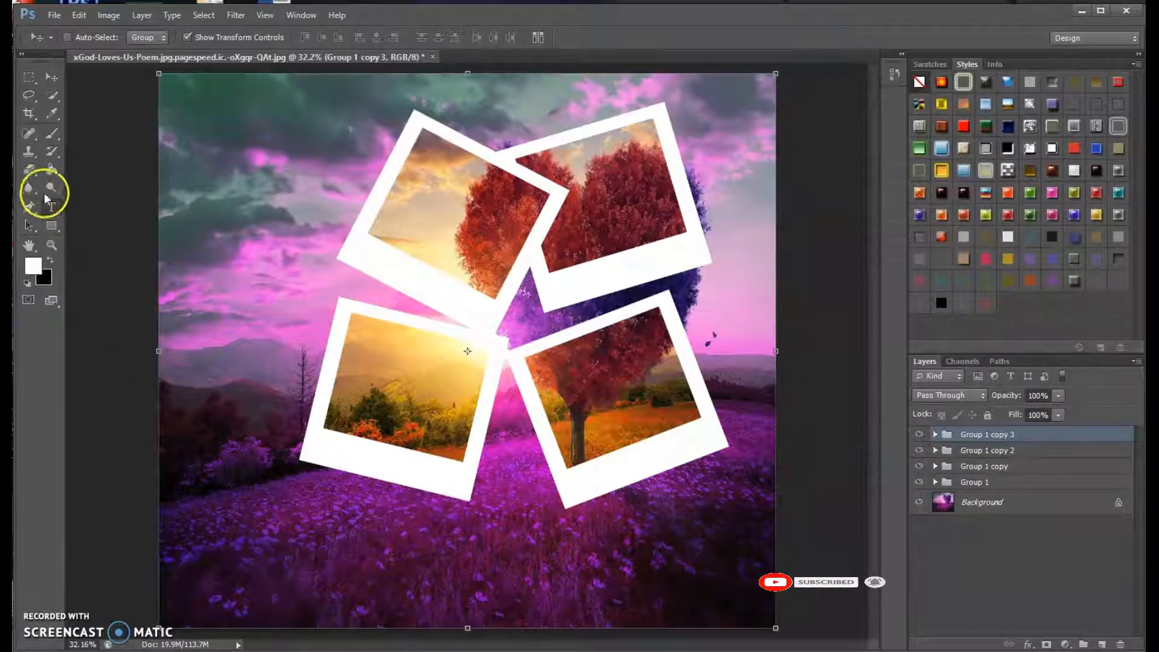
{"action": "left_click", "coordinate": [51, 207]}
{"action": "left_click", "coordinate": [290, 542]}
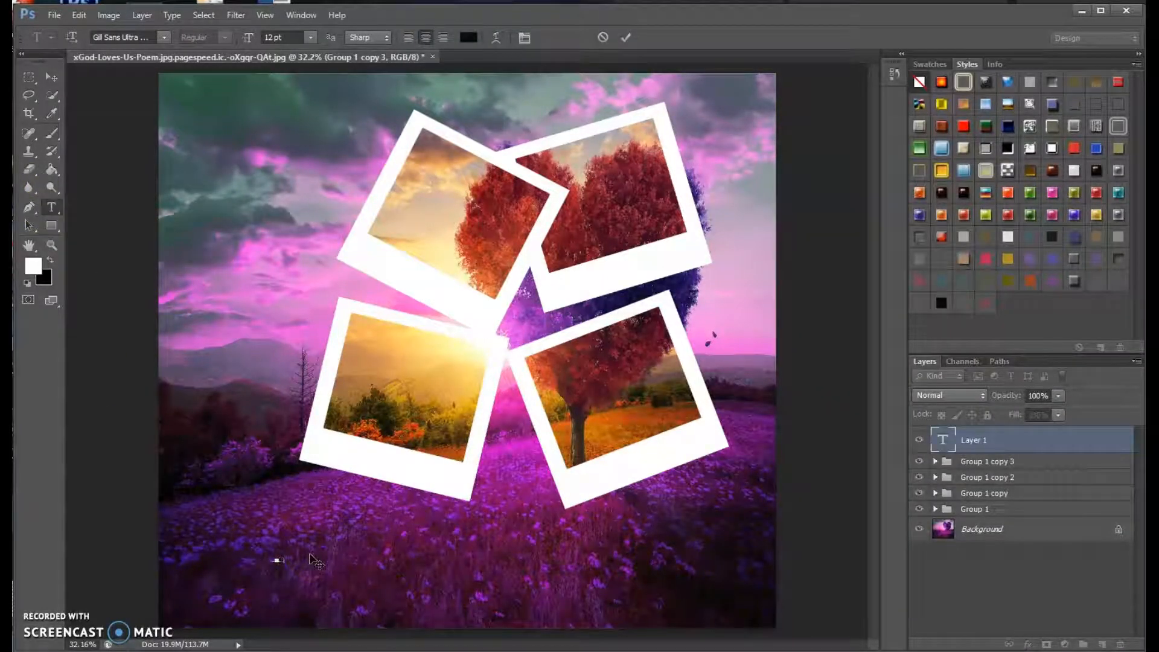
{"action": "type", "text": "Polaroid"}
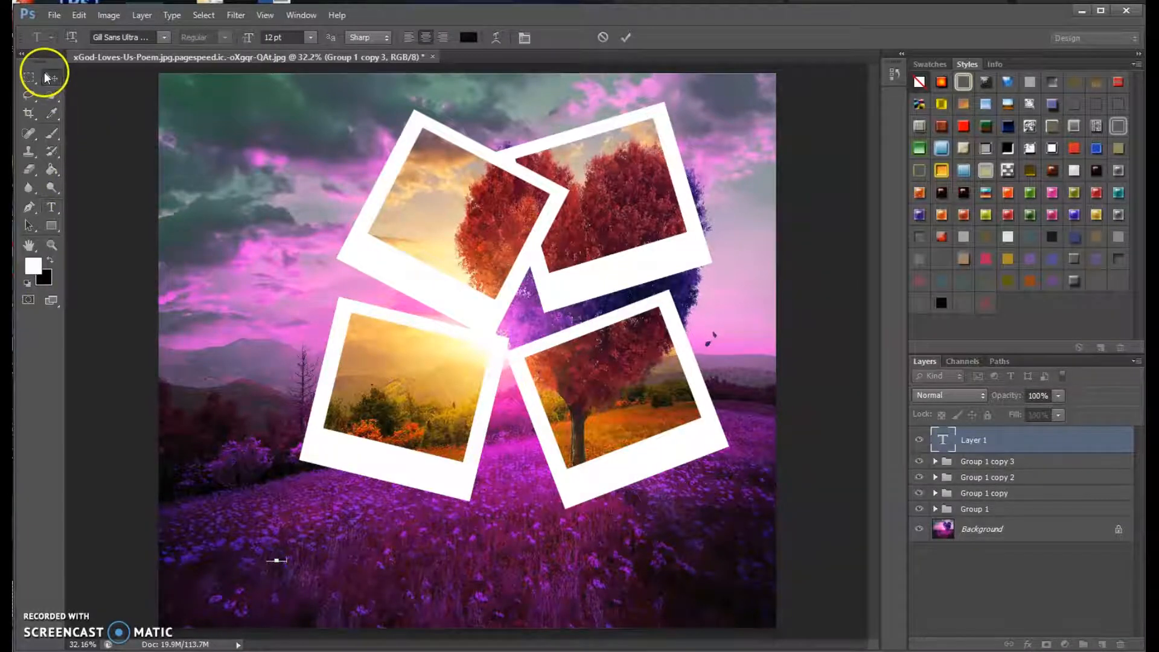
Scale the Polaroid text to 2420.71% width and 1974.18% height, move it below the frames and apply the transformation.
{"action": "left_click", "coordinate": [51, 76]}
{"action": "key", "text": "ctrl+t"}
{"action": "left_click_drag", "start_coordinate": [289, 556], "coordinate": [738, 470]}
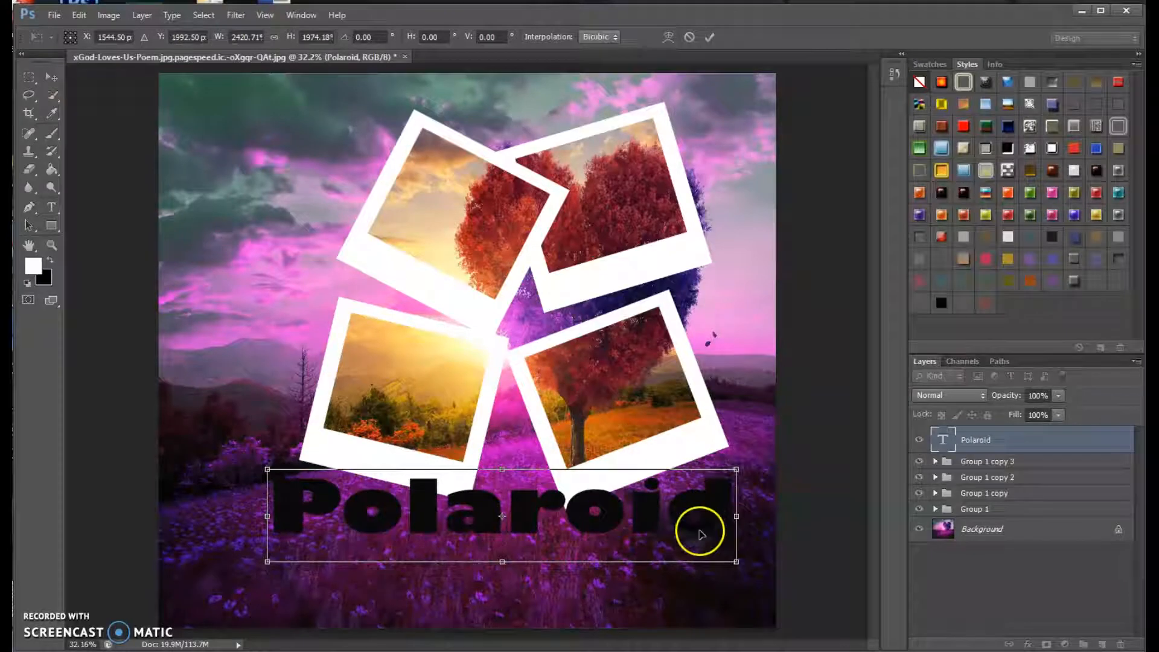
{"action": "left_click_drag", "start_coordinate": [683, 514], "coordinate": [660, 573]}
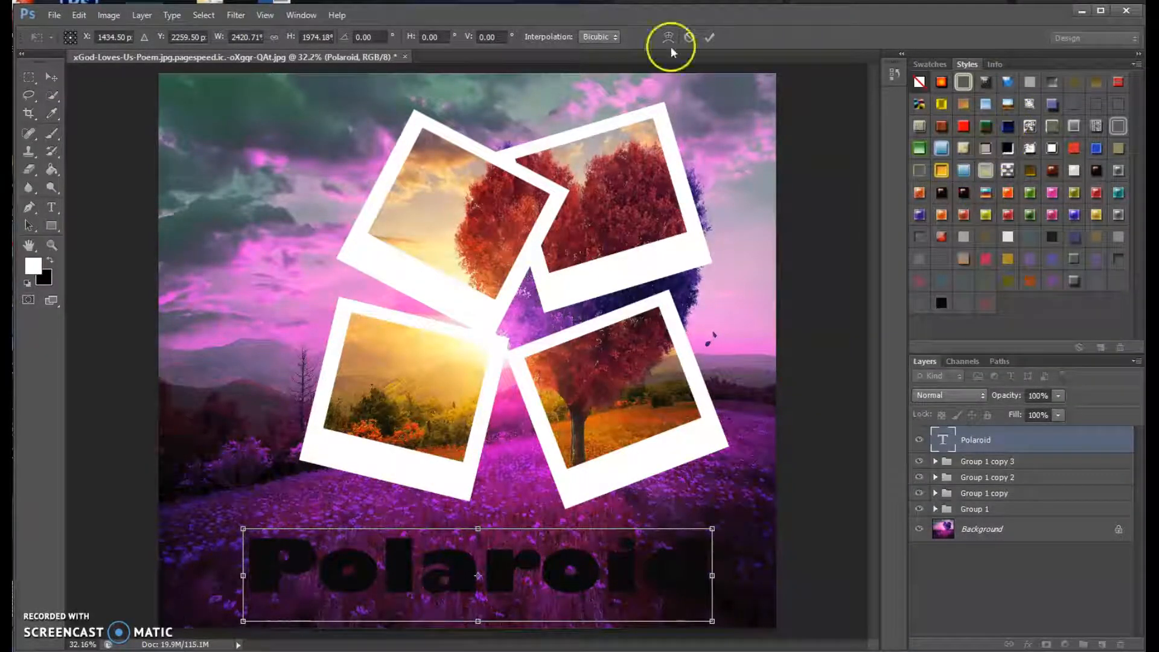
{"action": "left_click", "coordinate": [55, 77]}
{"action": "left_click", "coordinate": [509, 259]}
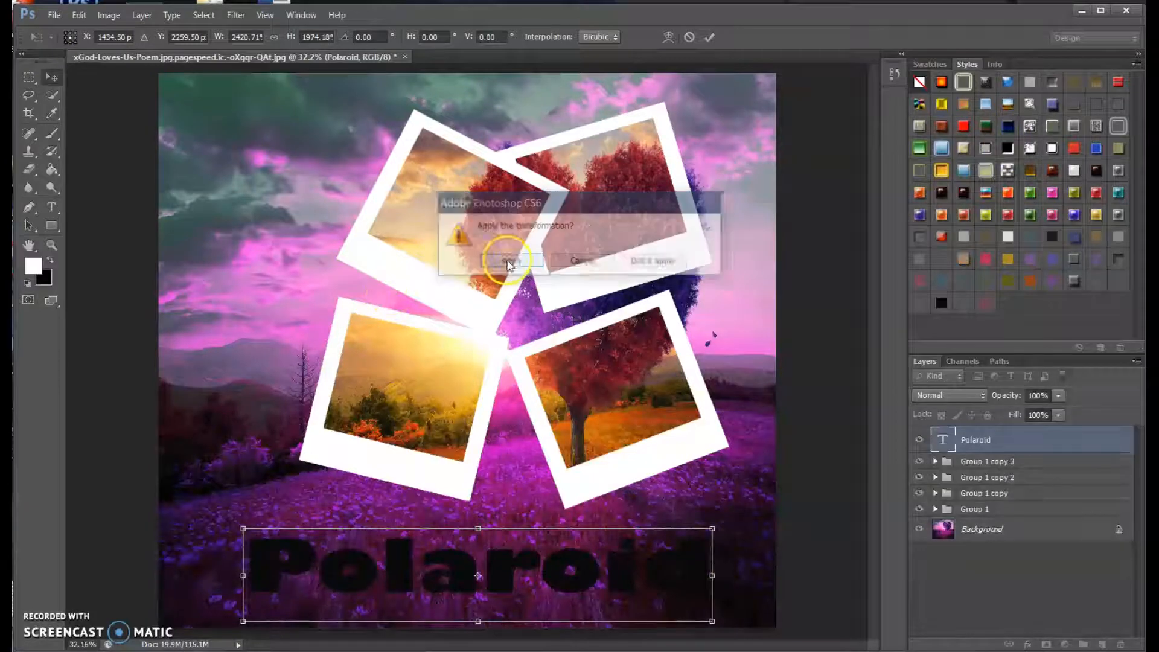
Try the glossy green and pink preset styles on the Polaroid text and settle on the glossy purple one.
{"action": "left_click", "coordinate": [1033, 213]}
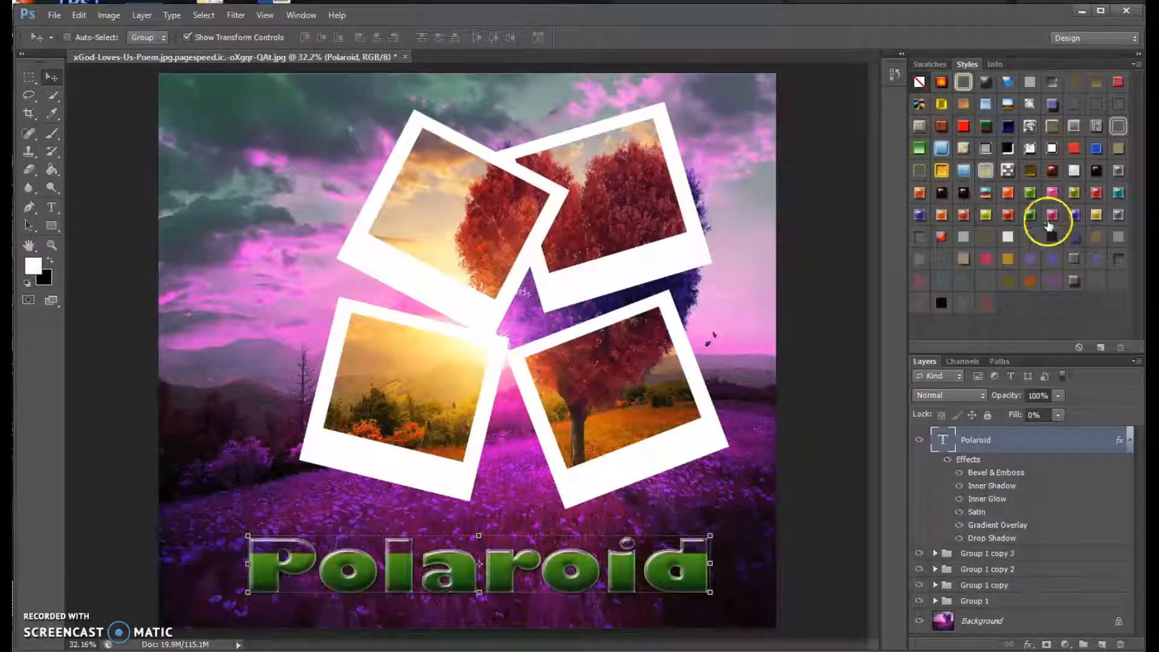
{"action": "left_click", "coordinate": [1052, 215]}
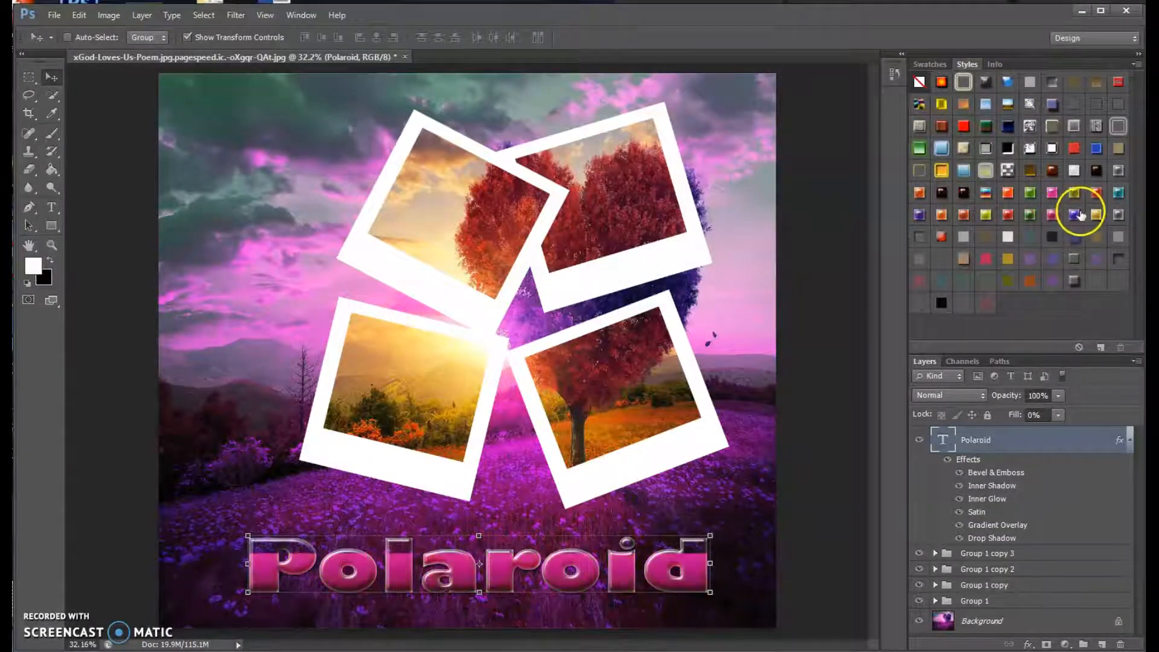
{"action": "left_click", "coordinate": [1079, 213]}
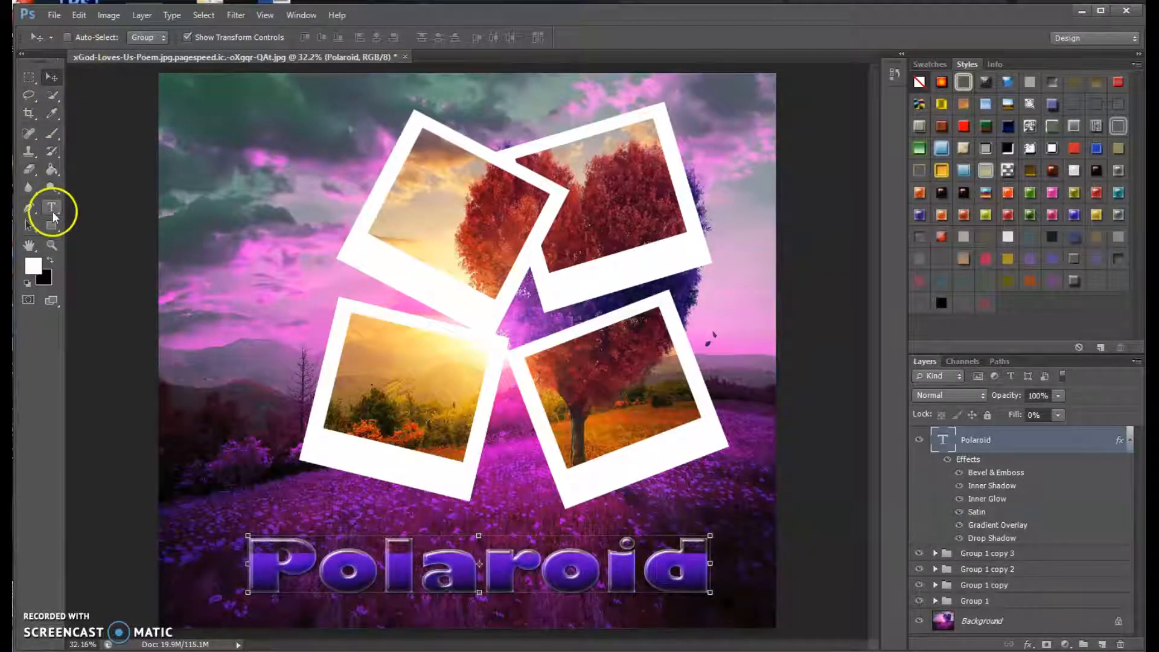
Change the font of the Polaroid text to happy Birthday.
{"action": "left_click", "coordinate": [52, 207]}
{"action": "left_click", "coordinate": [163, 37]}
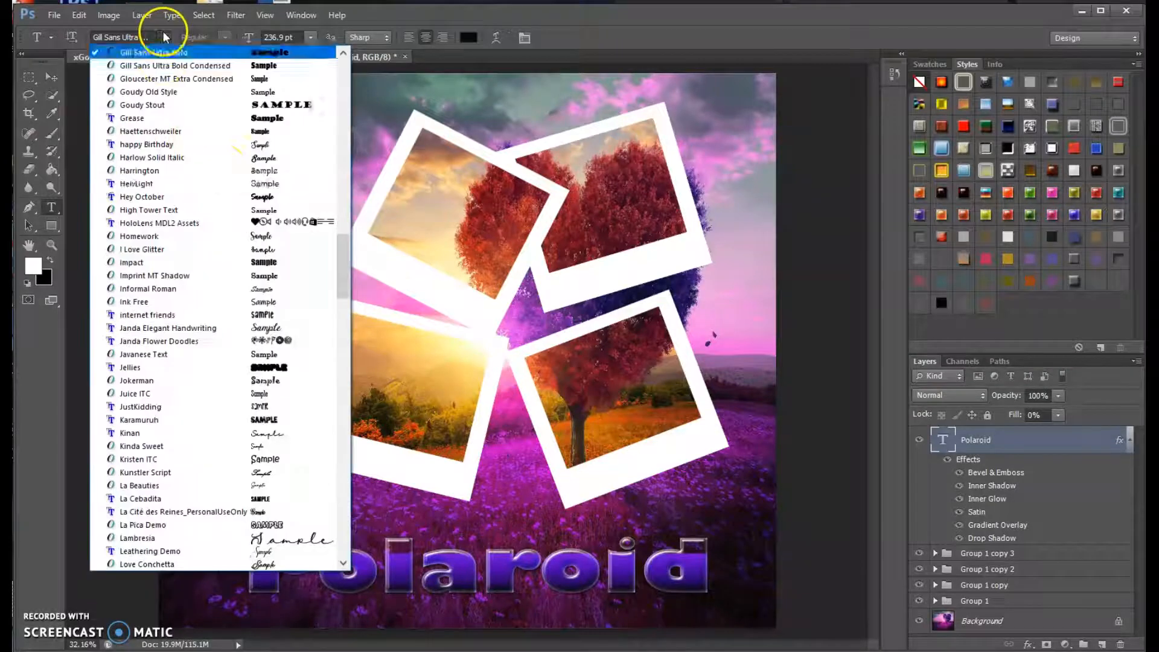
{"action": "left_click", "coordinate": [263, 146]}
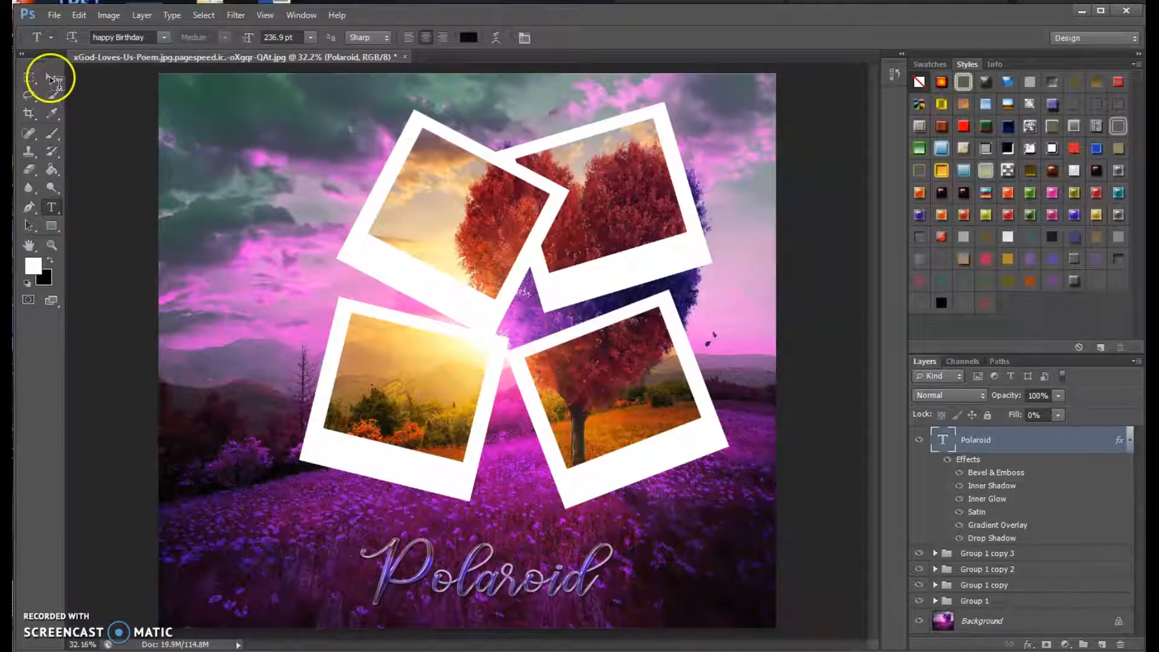
Scale the Polaroid text to 139.36% width and 147.59% height, recentre it below the frames and apply the transformation.
{"action": "left_click", "coordinate": [51, 77]}
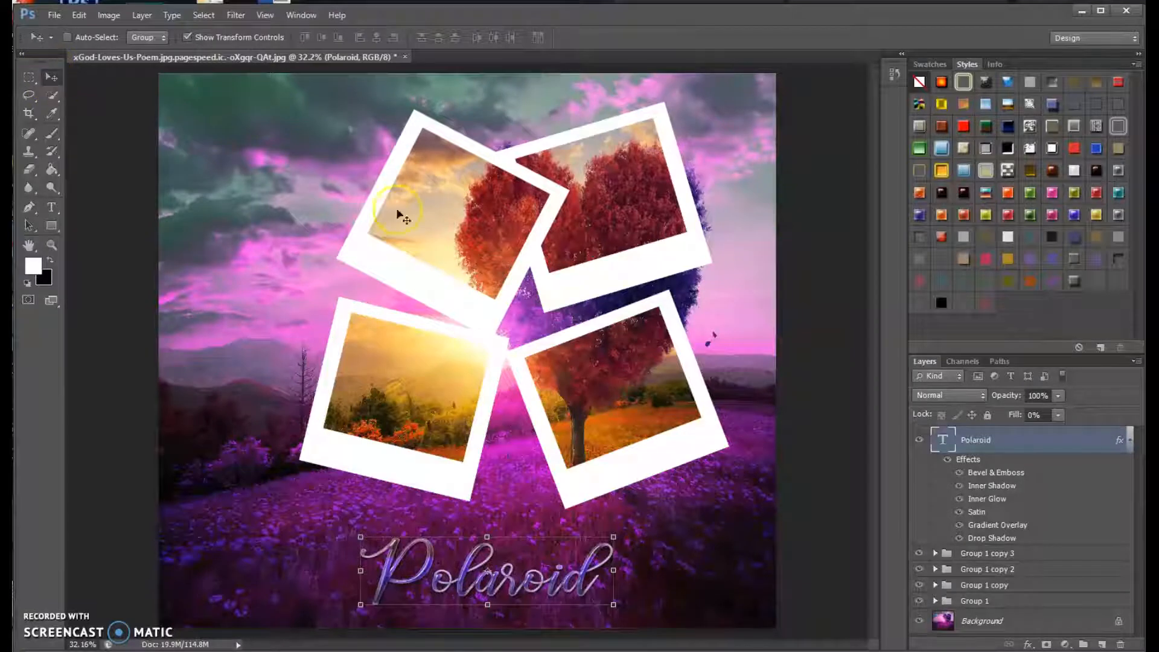
{"action": "left_click_drag", "start_coordinate": [614, 537], "coordinate": [717, 478]}
{"action": "left_click_drag", "start_coordinate": [670, 534], "coordinate": [638, 569]}
{"action": "left_click", "coordinate": [48, 77]}
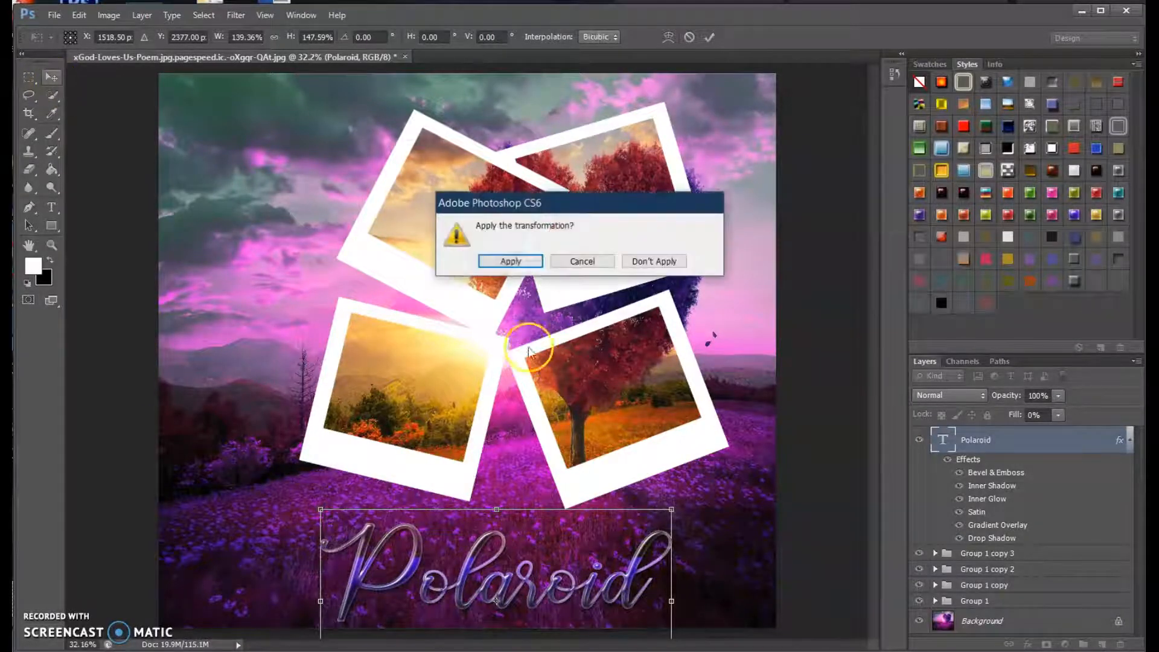
{"action": "left_click", "coordinate": [504, 266]}
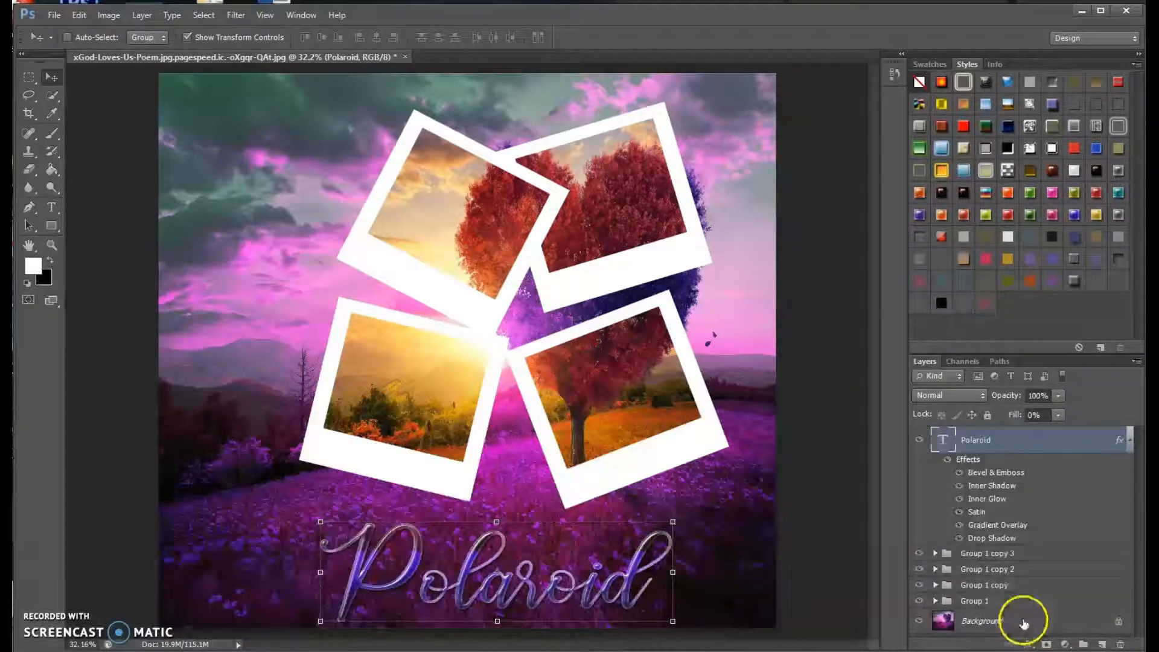
{"action": "left_click", "coordinate": [1103, 645]}
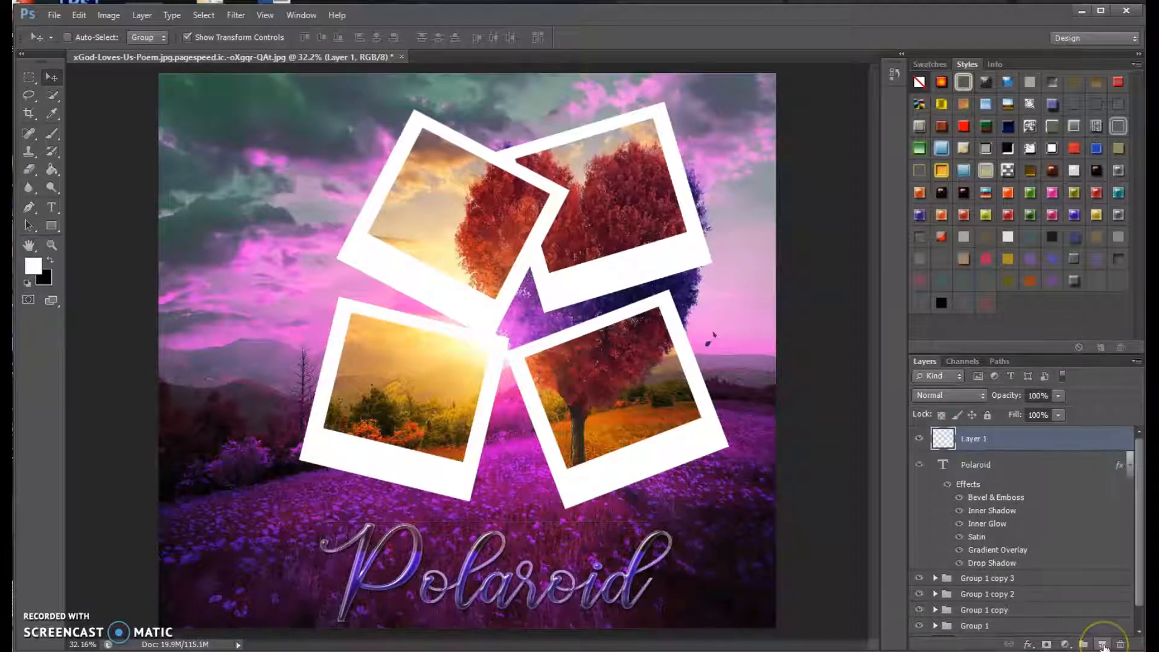
{"action": "left_click_drag", "start_coordinate": [1042, 441], "coordinate": [1058, 620]}
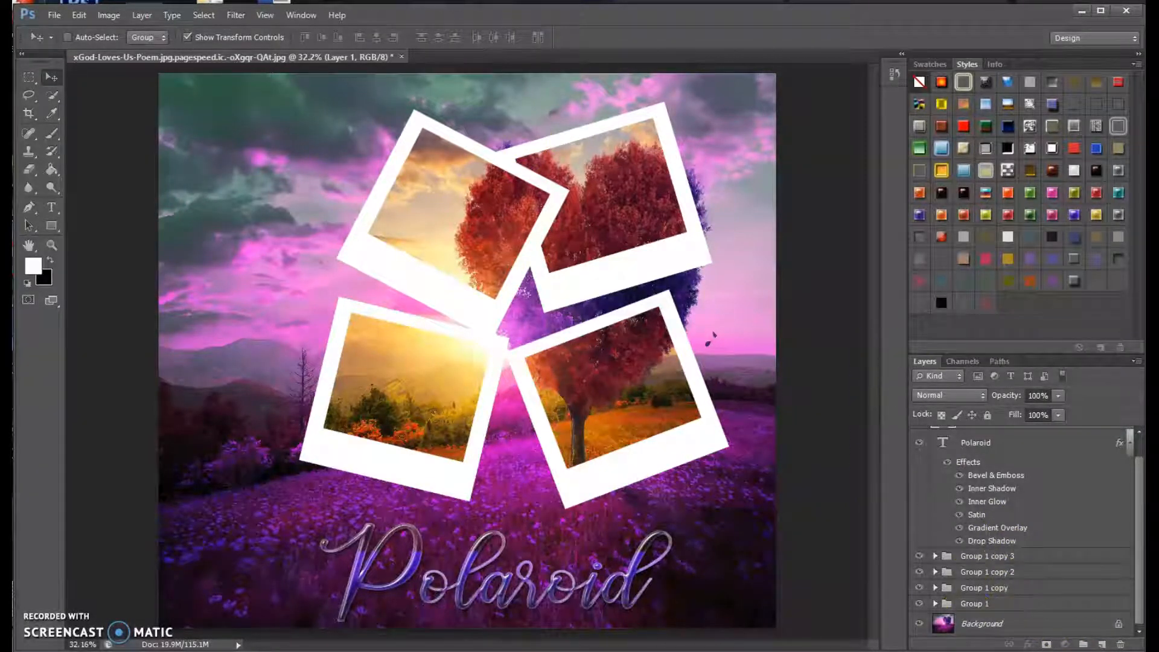
{"action": "left_click", "coordinate": [77, 16]}
{"action": "left_click", "coordinate": [93, 31]}
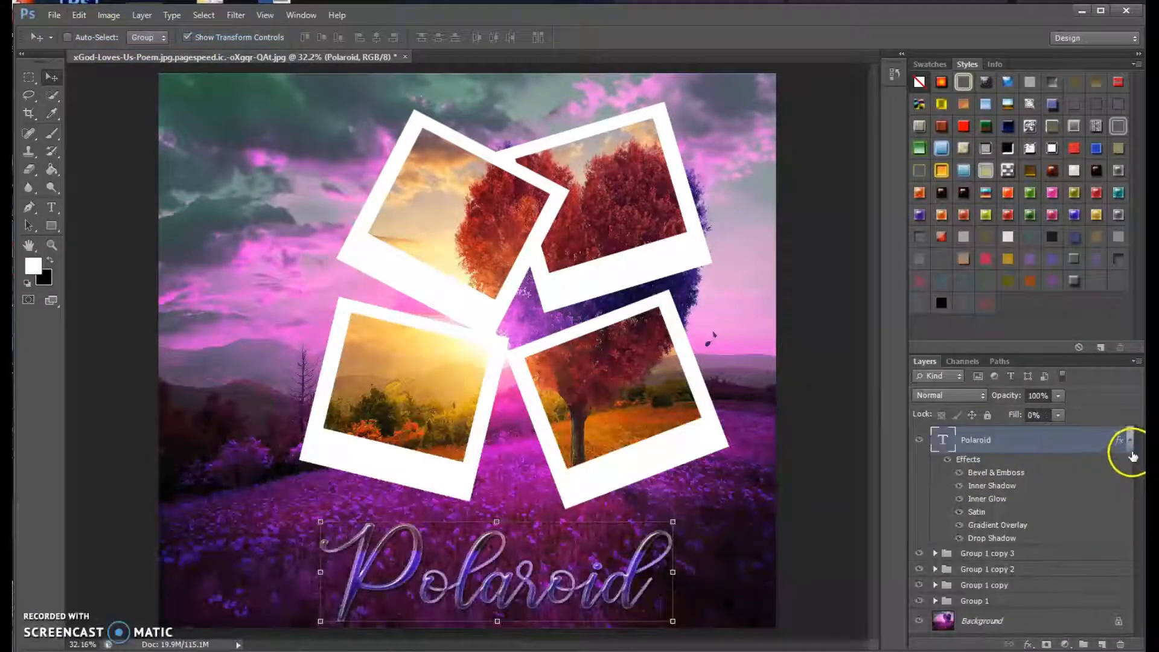
Add a new empty layer directly above the Background layer, beneath the frame groups.
{"action": "left_click", "coordinate": [1018, 624]}
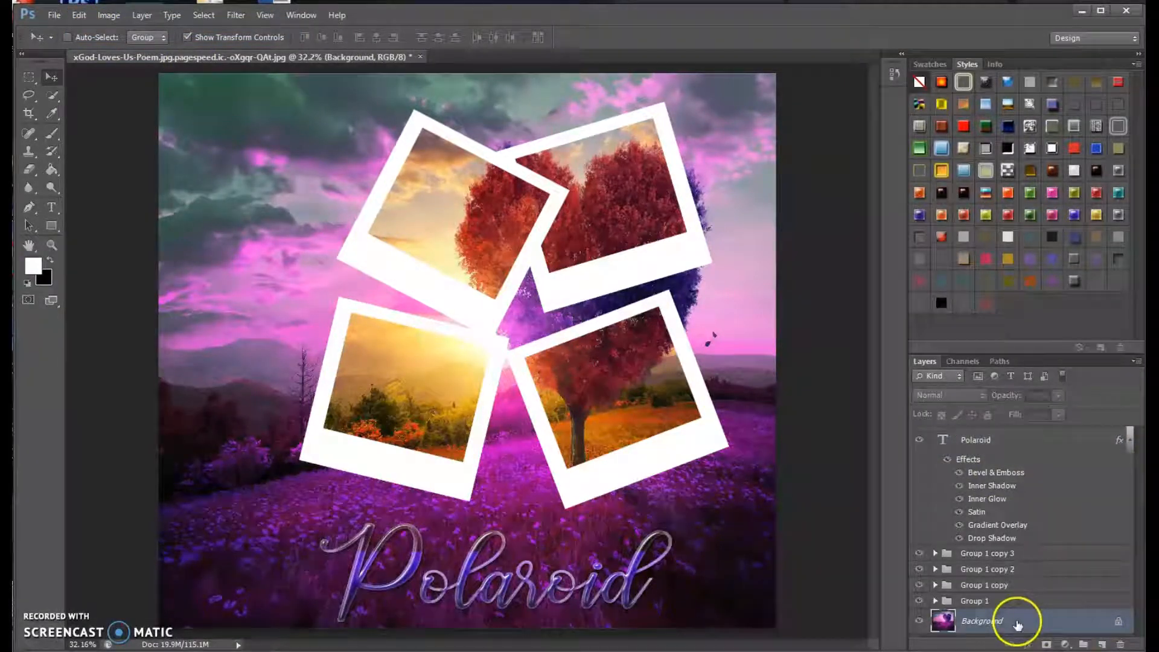
{"action": "left_click", "coordinate": [1104, 645]}
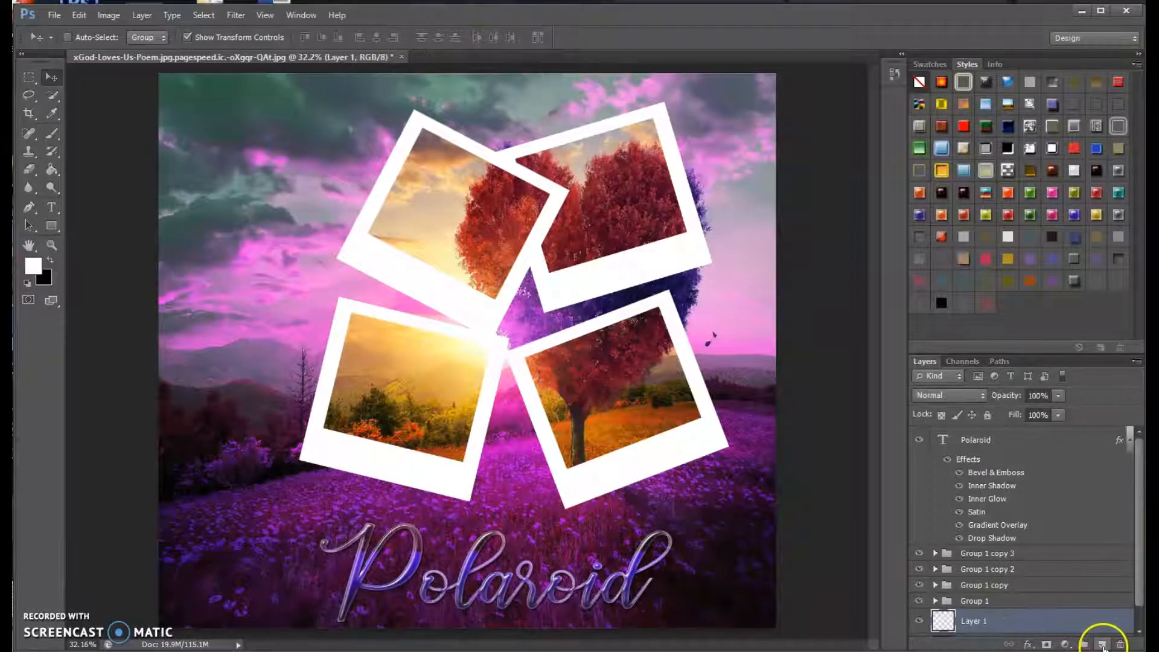
{"action": "left_click_drag", "start_coordinate": [1133, 458], "coordinate": [1139, 556]}
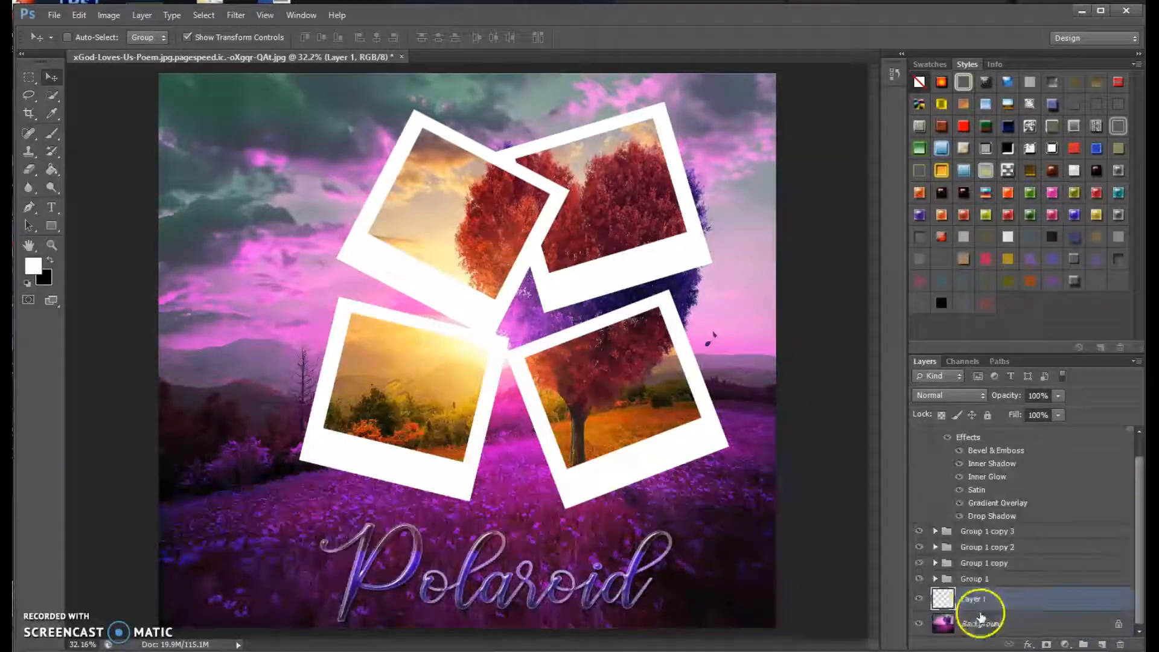
Fill the new layer with a diagonal rainbow gradient from the image's upper-left to lower-right corner and set its blend mode to Overlay.
{"action": "left_click", "coordinate": [53, 171]}
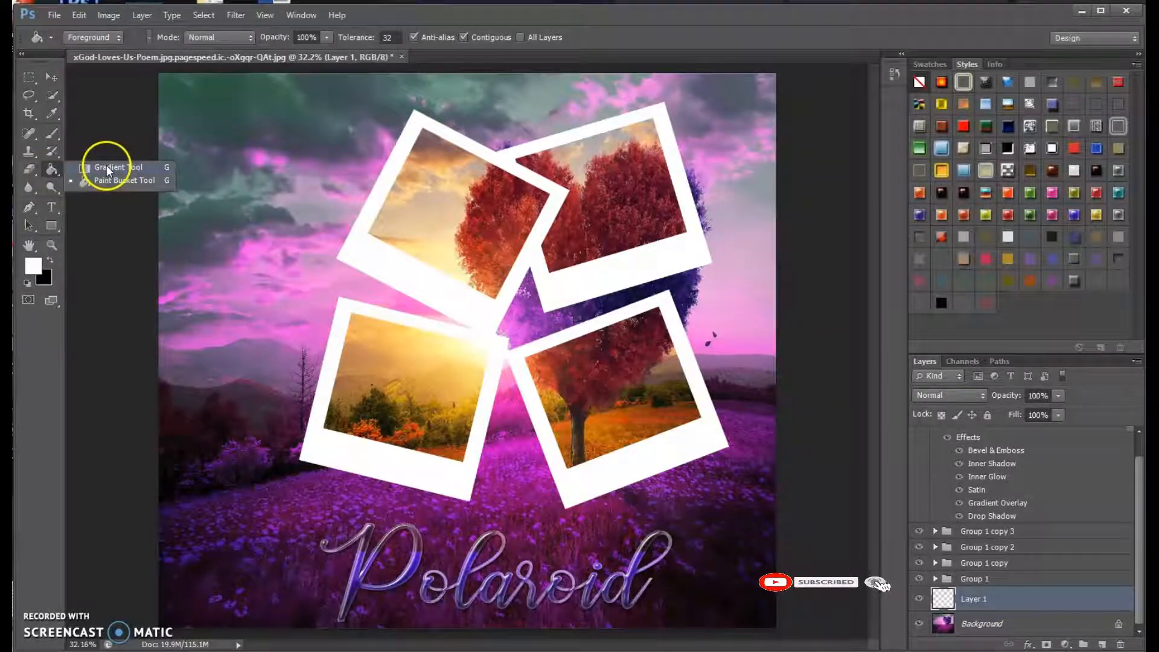
{"action": "left_click", "coordinate": [106, 164]}
{"action": "left_click_drag", "start_coordinate": [139, 93], "coordinate": [740, 573]}
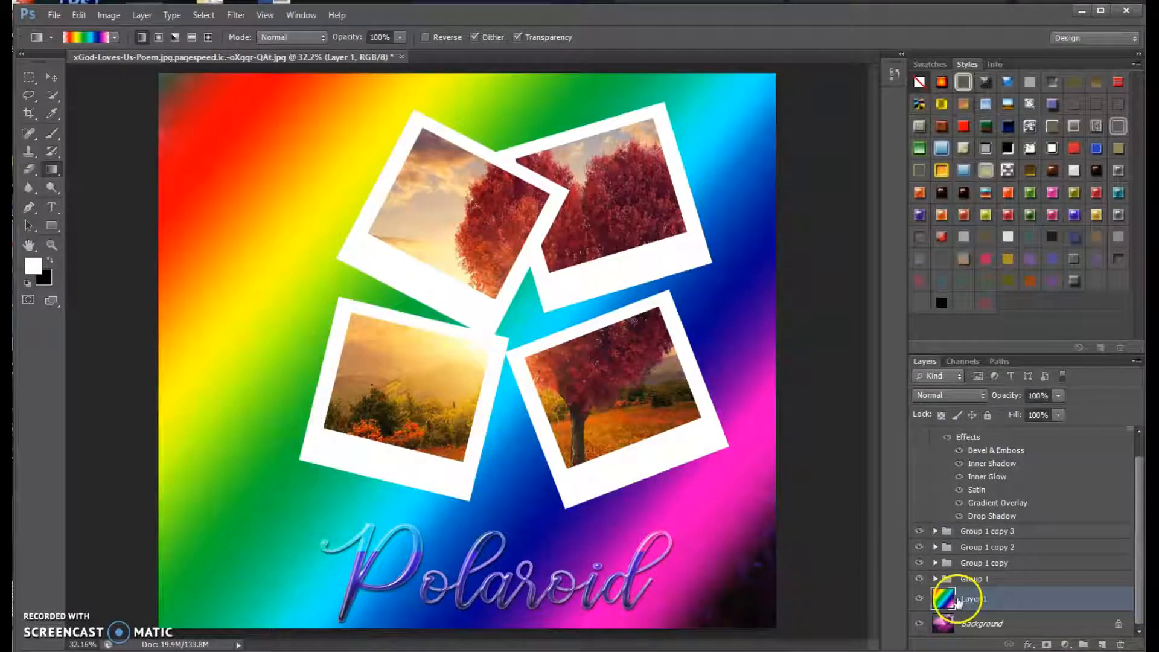
{"action": "left_click", "coordinate": [984, 395]}
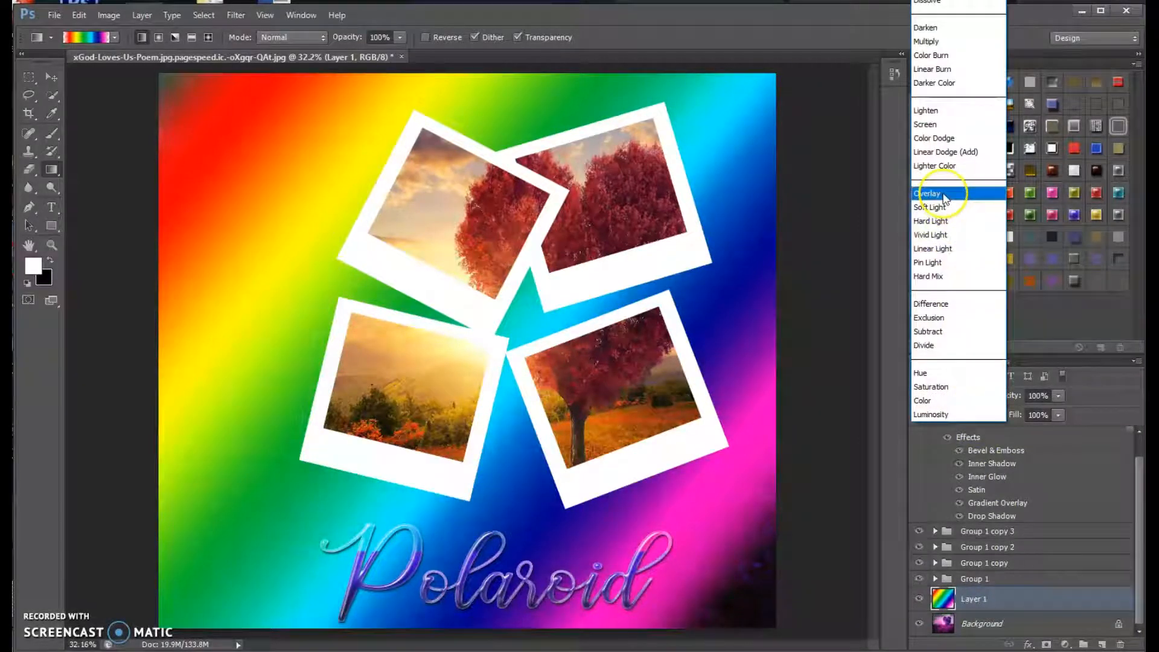
{"action": "left_click", "coordinate": [945, 200]}
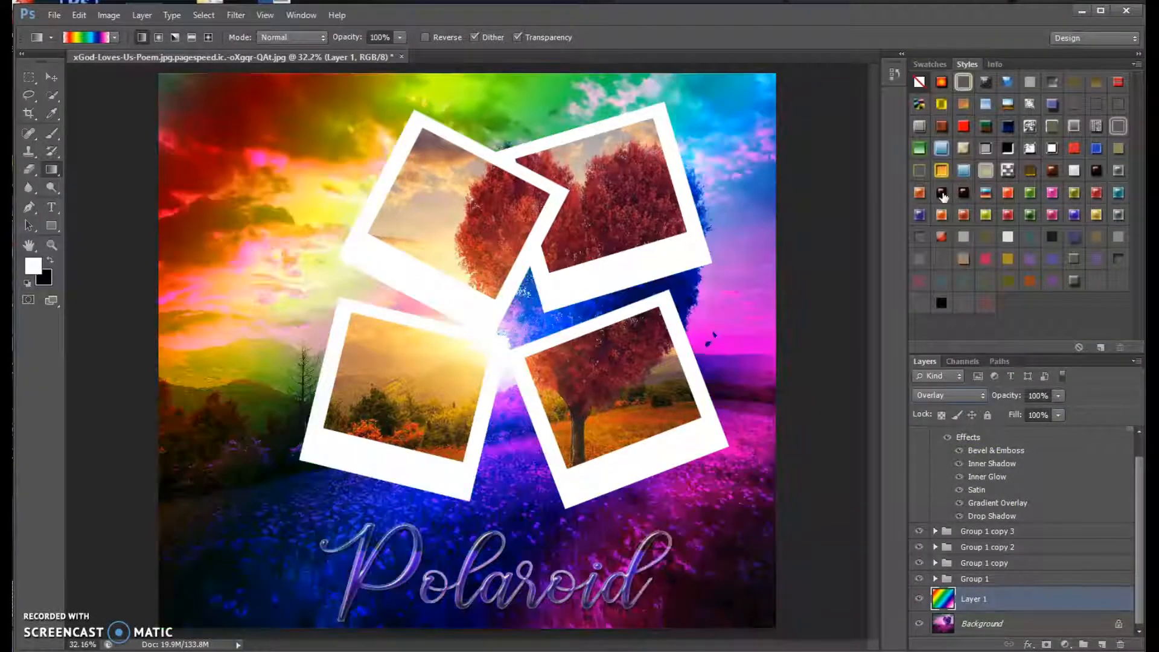